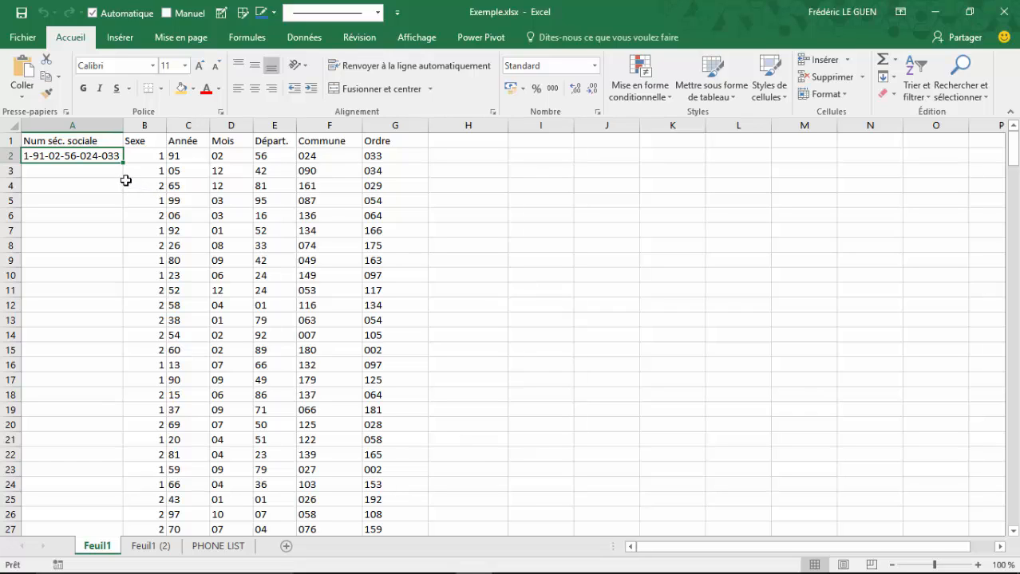
Fill the Num séc. sociale formula in A2 down to A20 on Feuil1.
left_click_drag(122, 163, 109, 431)
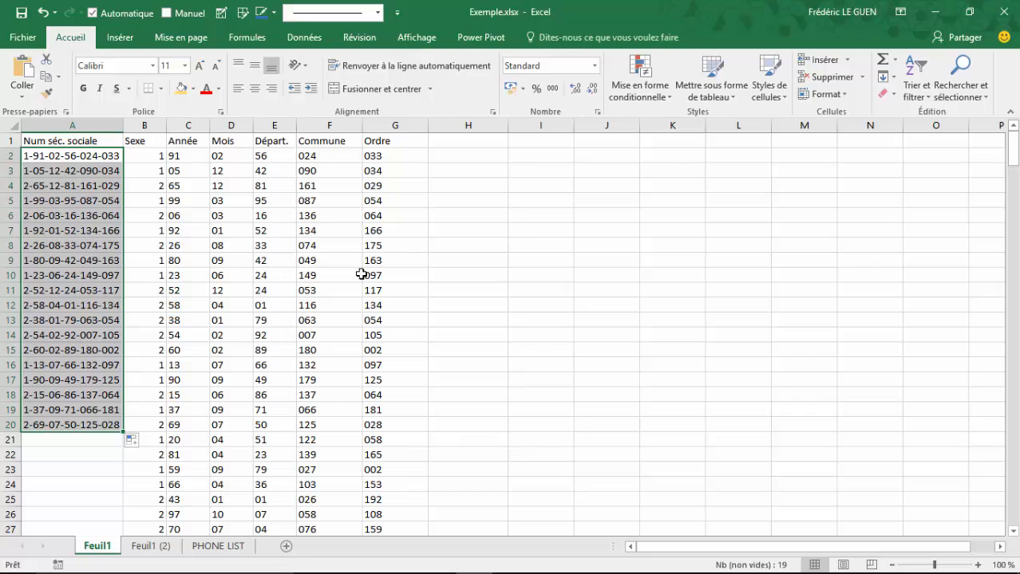
On the Feuil1 (2) sheet, fill the Sexe and Départ. values of row 2 down to row 23 and Ordre down to row 24.
left_click(168, 549)
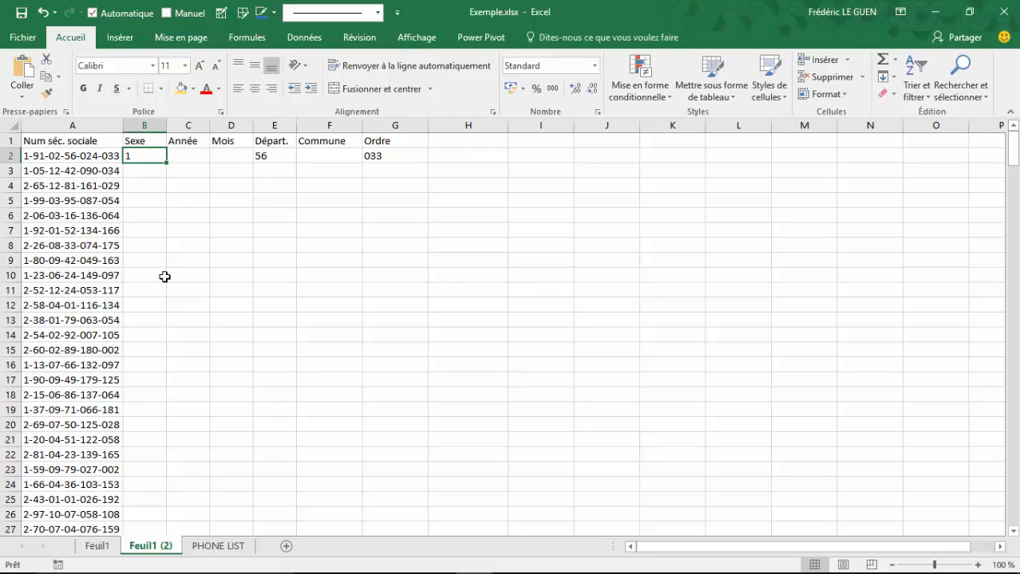
left_click_drag(167, 161, 170, 476)
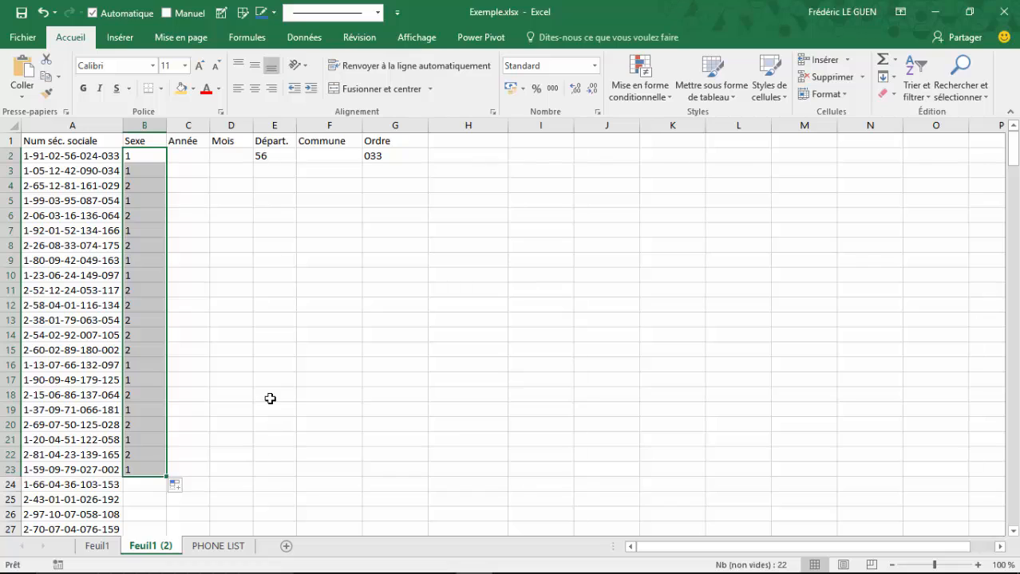
left_click(281, 156)
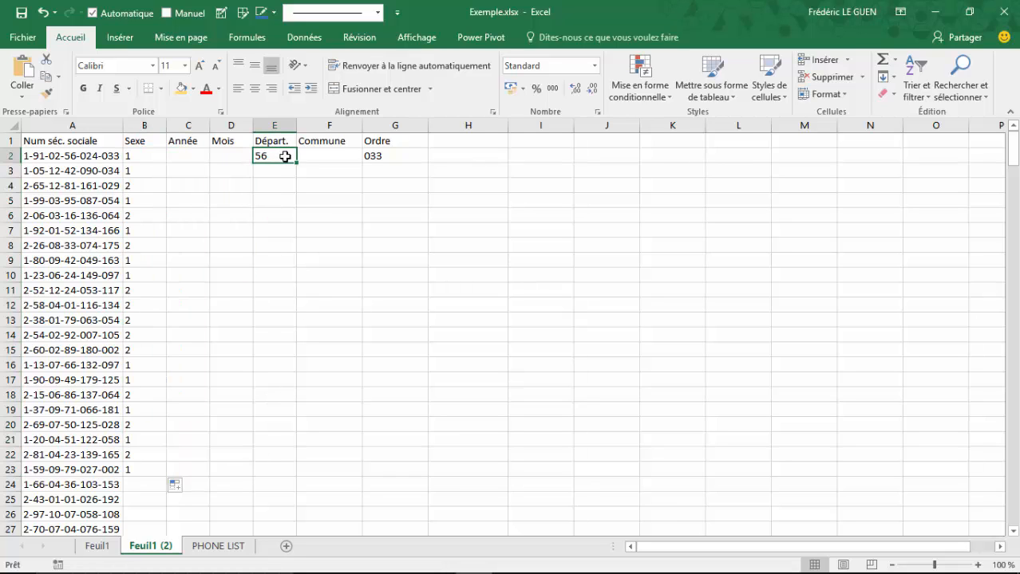
left_click_drag(296, 162, 299, 481)
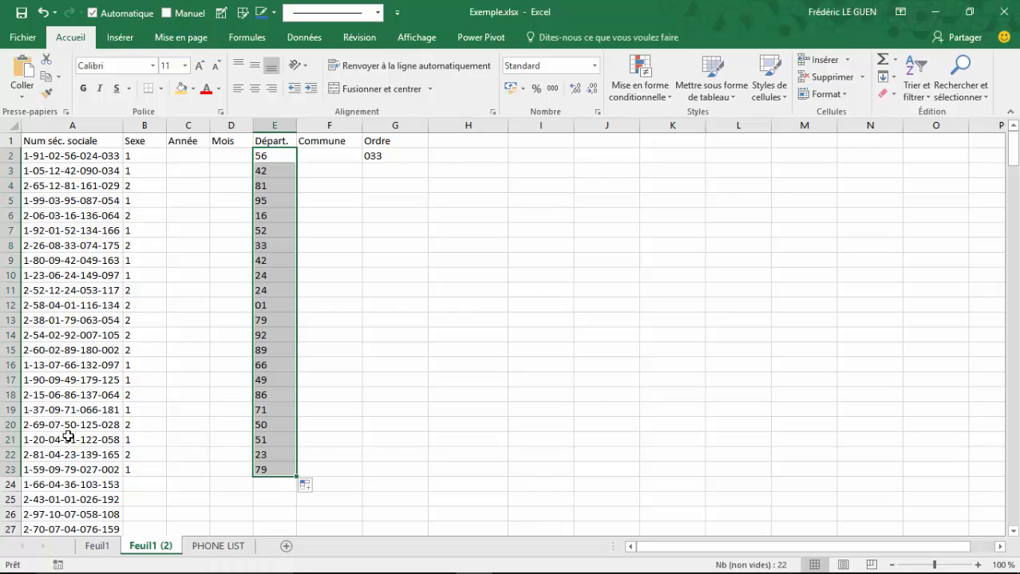
left_click(419, 161)
left_click_drag(427, 163, 425, 486)
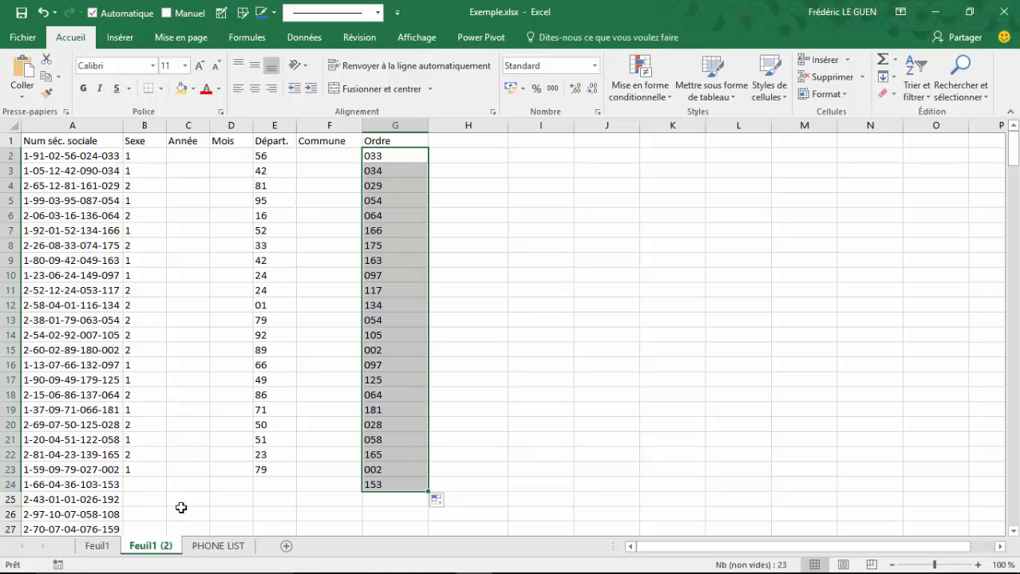
On the PHONE LIST sheet, fill the formulas in D4 and E4 down to row 29.
left_click(216, 552)
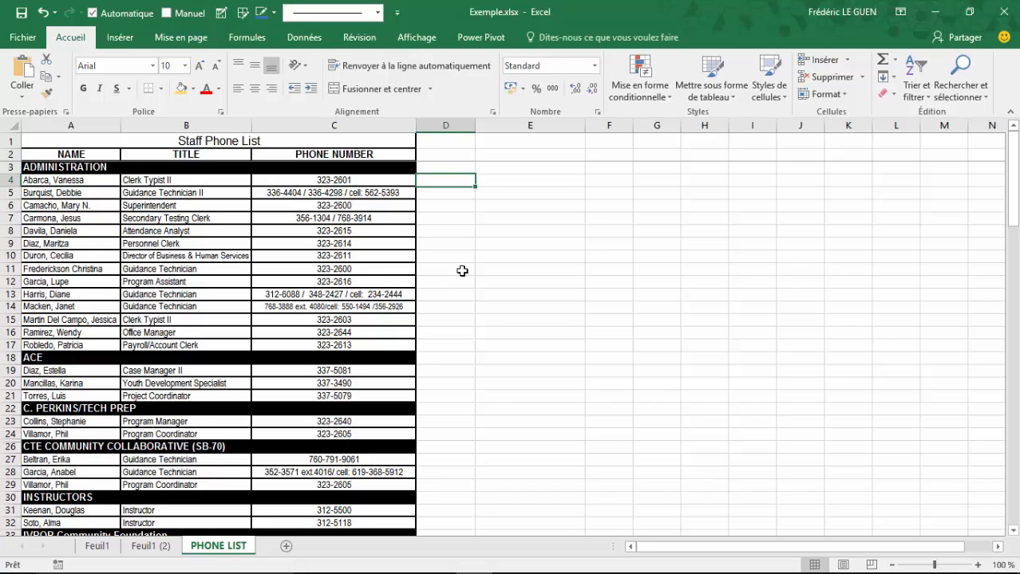
left_click_drag(475, 187, 476, 492)
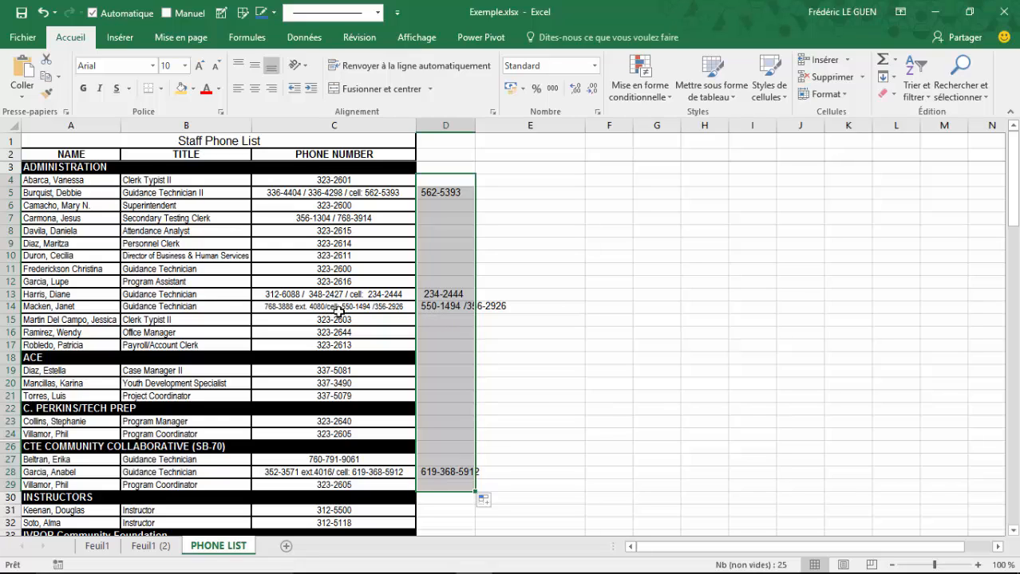
left_click(542, 182)
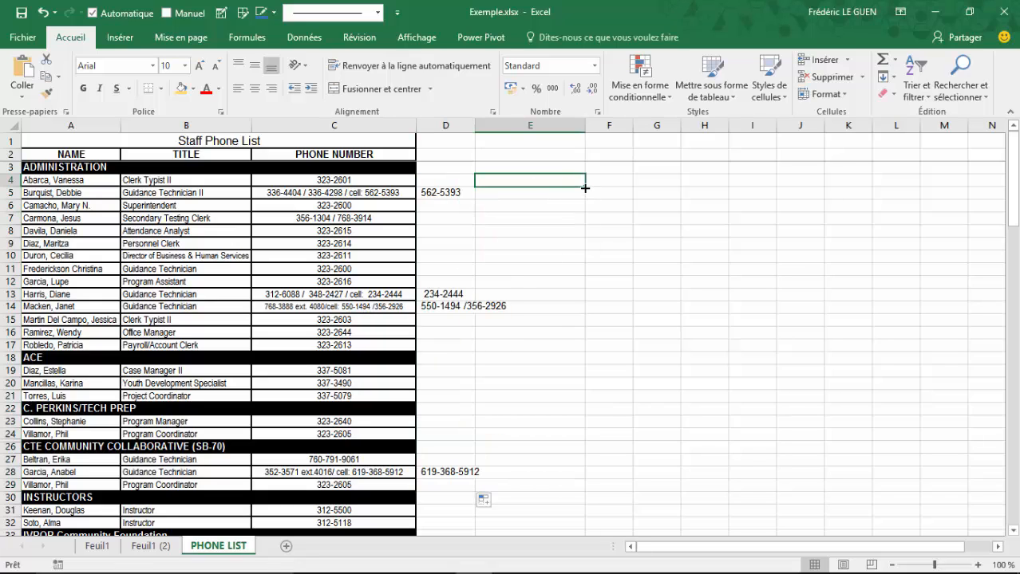
left_click_drag(585, 188, 586, 491)
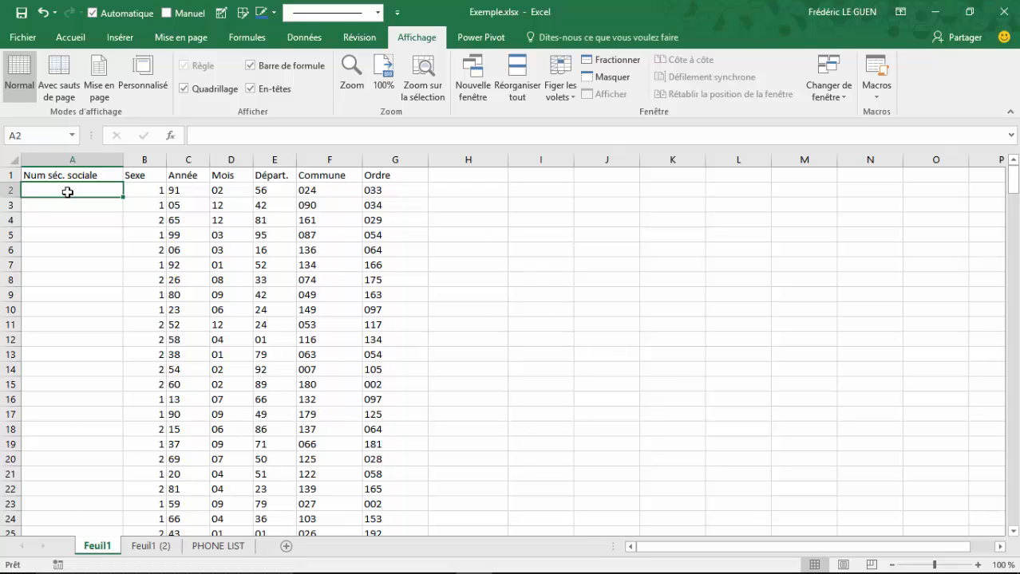
In A2 of Feuil1, enter the formula =B2&C2 to join the Sexe and Année values.
type("=")
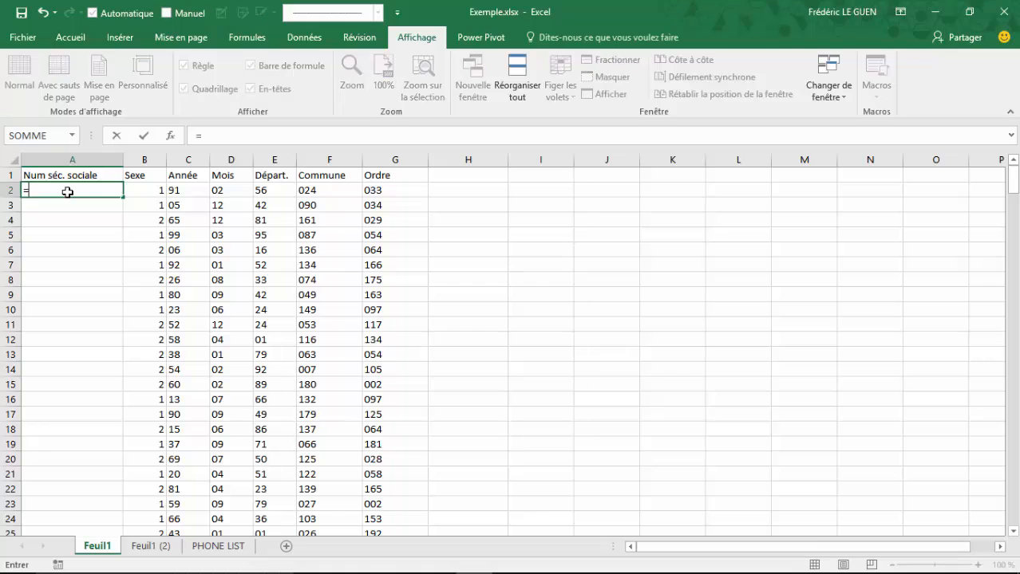
left_click(135, 192)
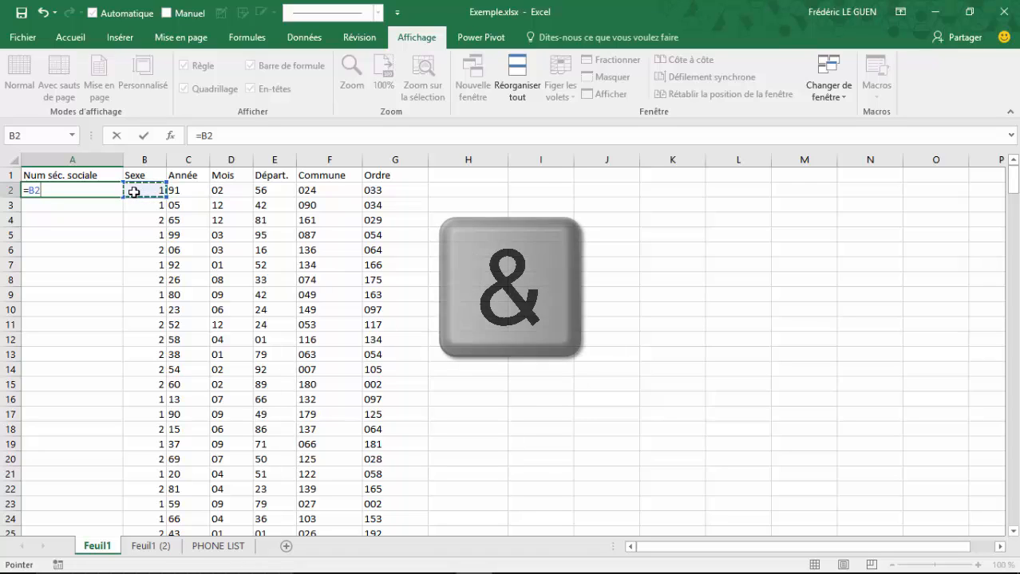
type("&")
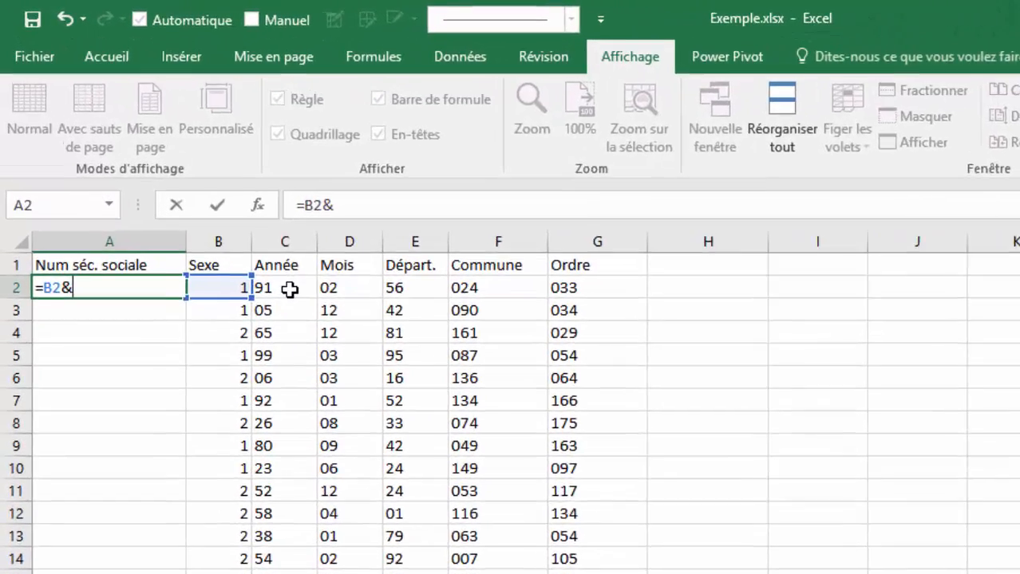
left_click(216, 215)
key("Return")
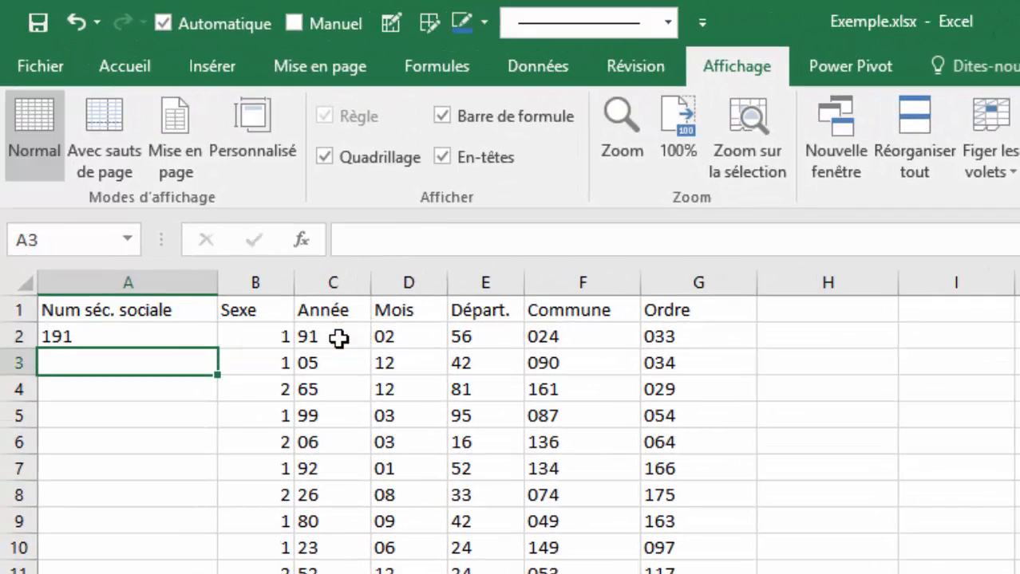
Extend the formula in A2 with the Mois value to read =B2&C2&D2.
left_click(159, 334)
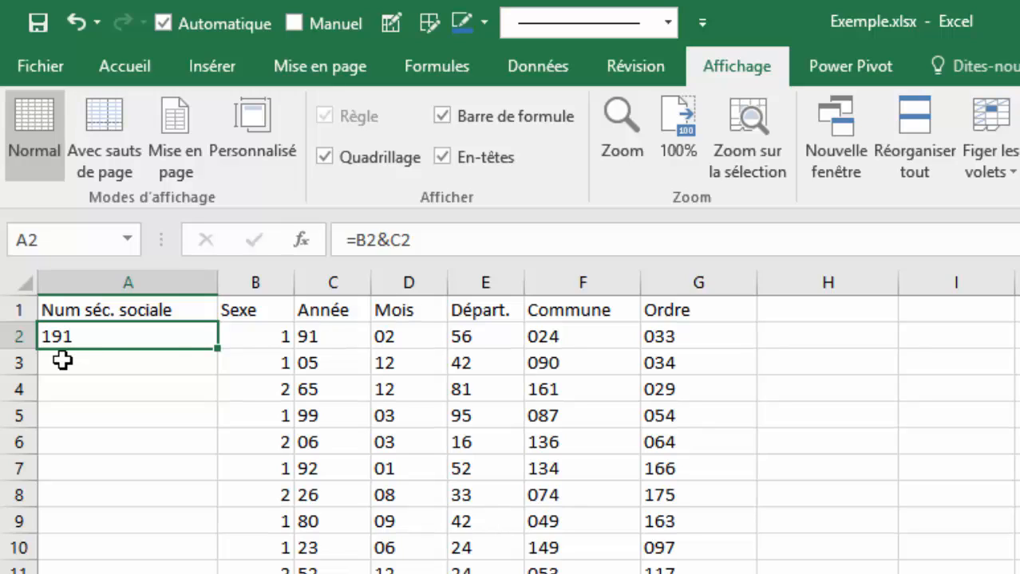
left_click(457, 242)
type("&")
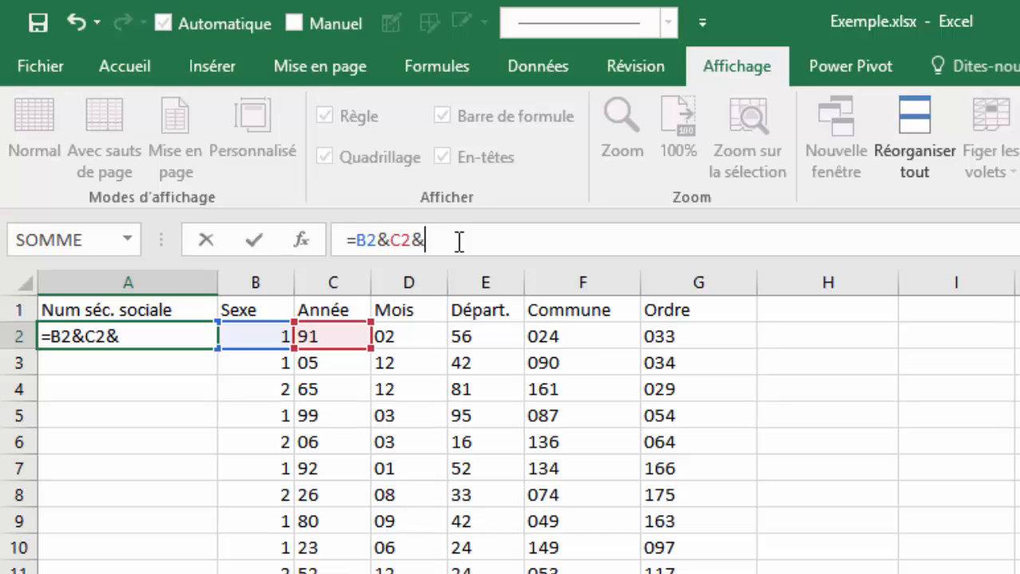
left_click(406, 337)
key("Return")
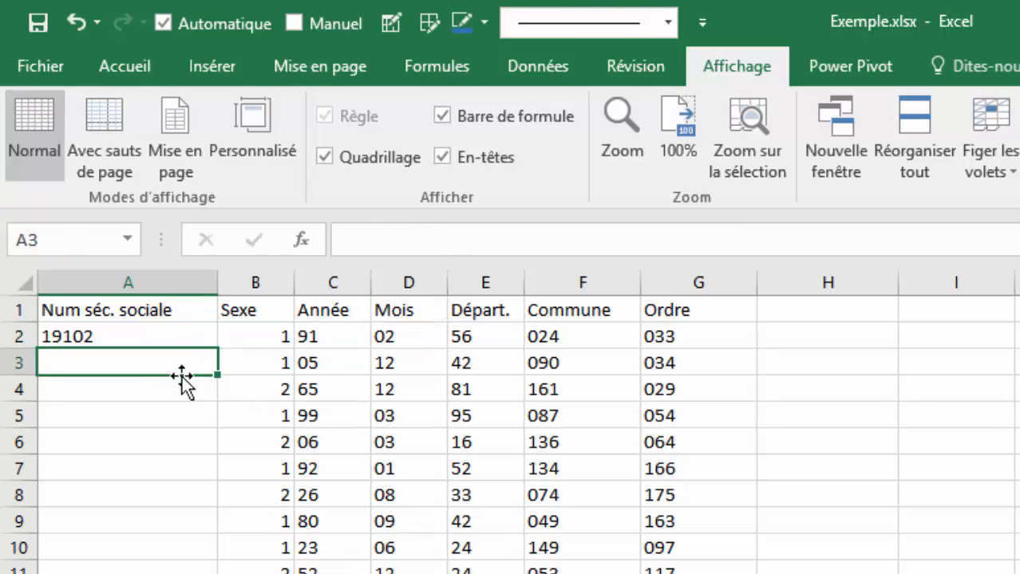
Remove &D2 from the formula in A2 so that it reads =B2&C2.
left_click(175, 337)
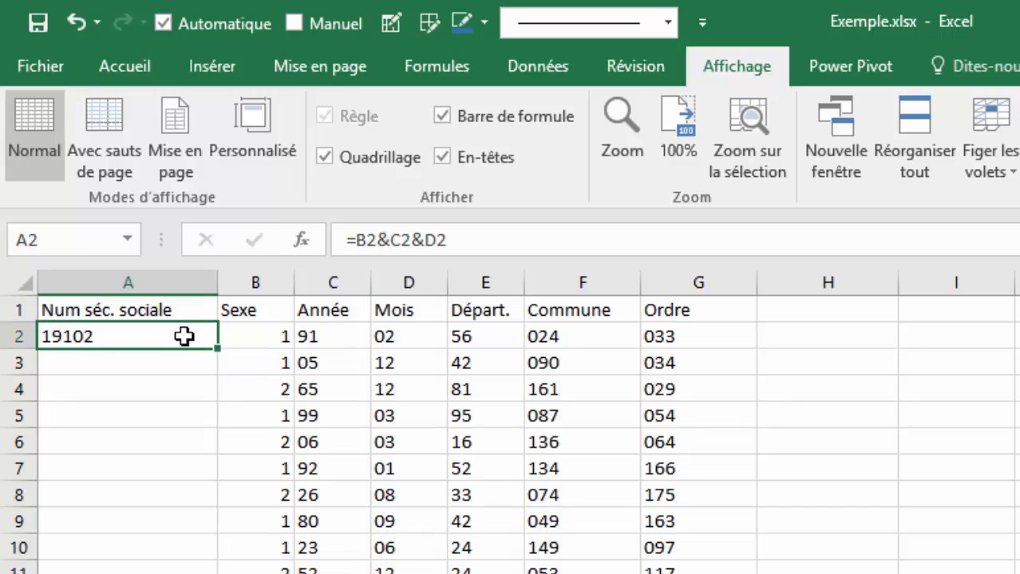
left_click_drag(455, 241, 415, 241)
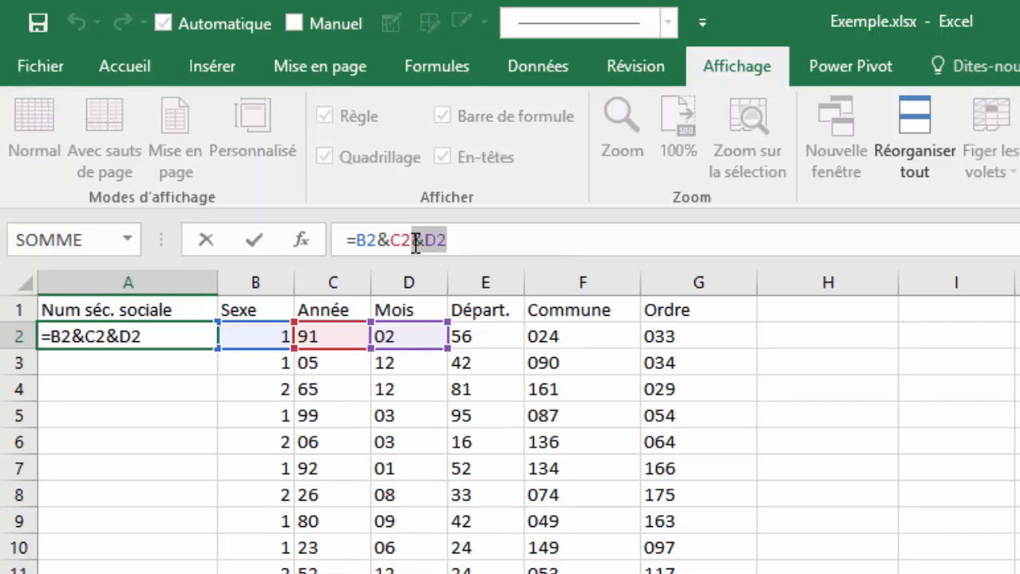
key("BackSpace")
key("Return")
Insert a hyphen separator into the formula in A2 to make it =B2&"-"&C2.
left_click(126, 337)
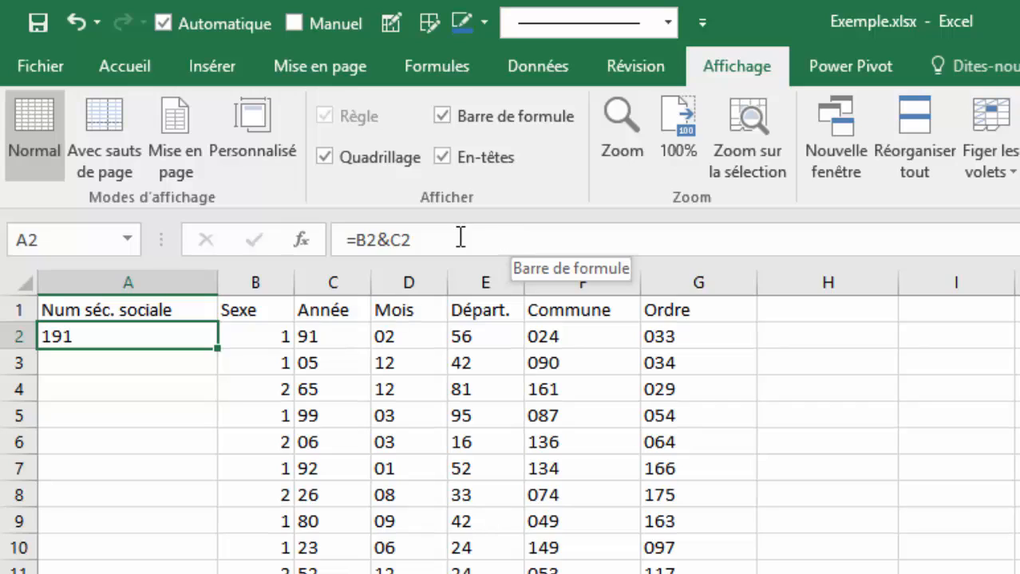
left_click(392, 241)
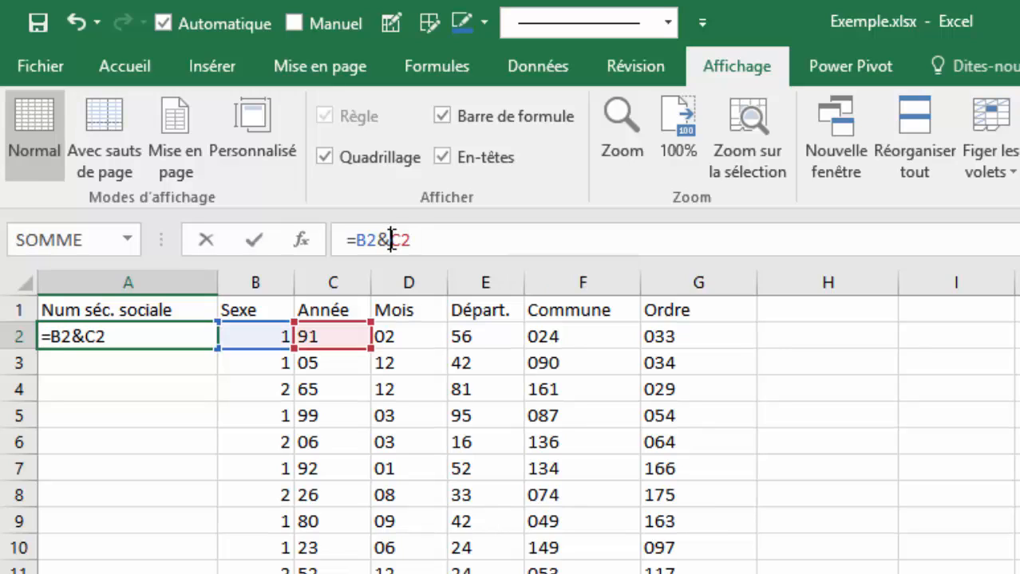
type("\"-")
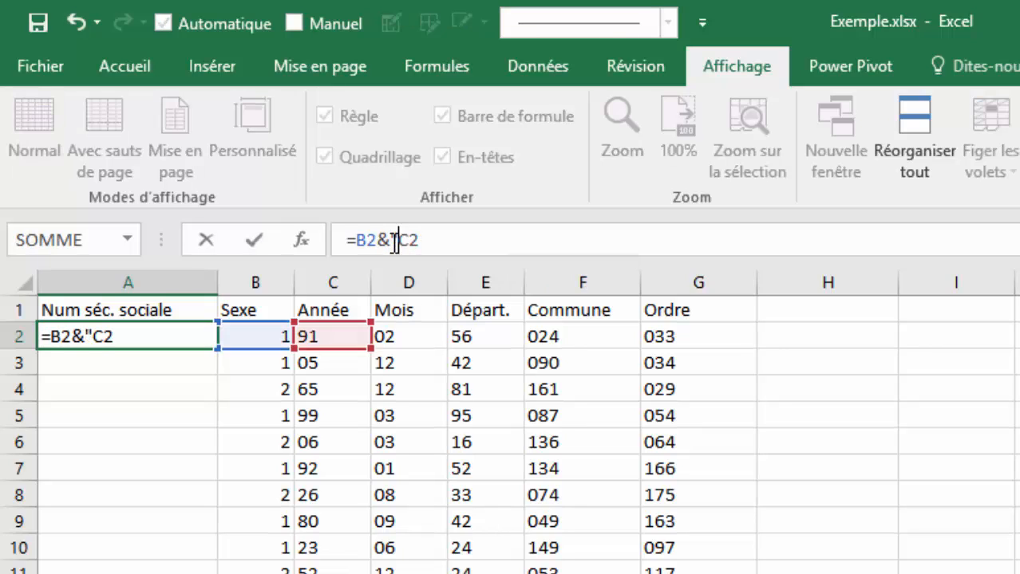
type("\"")
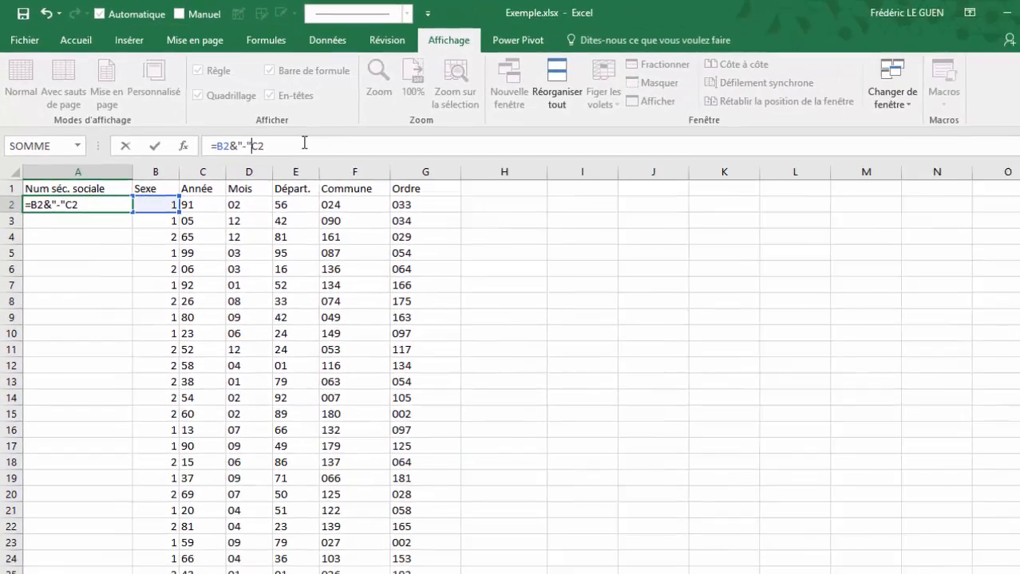
key("Return")
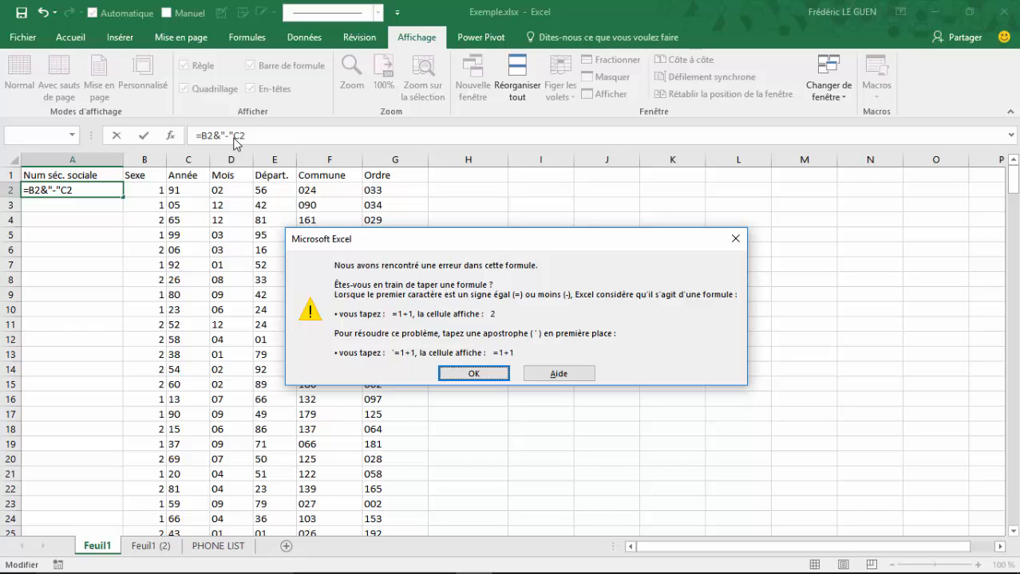
left_click(467, 375)
left_click(233, 136)
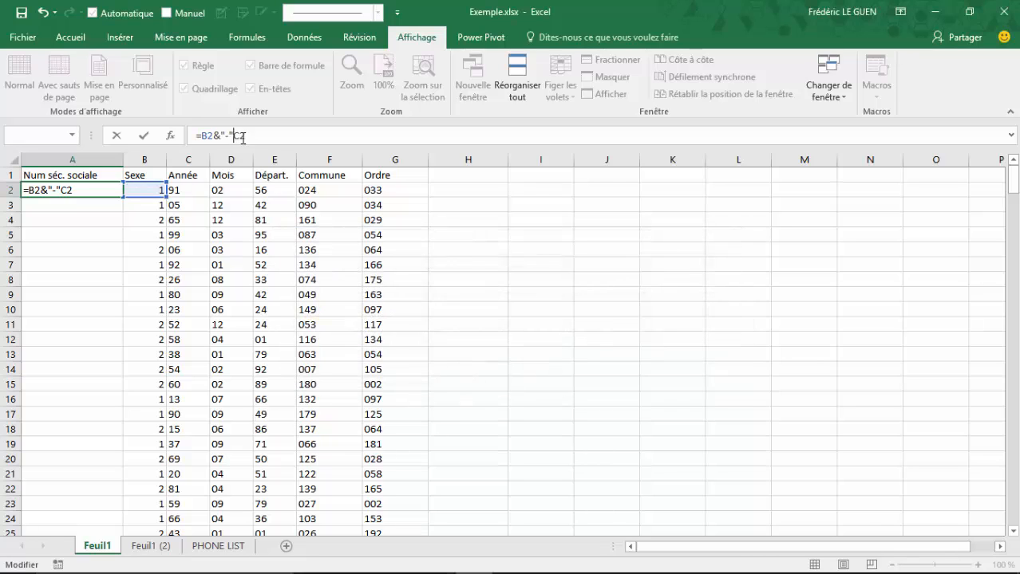
type("&")
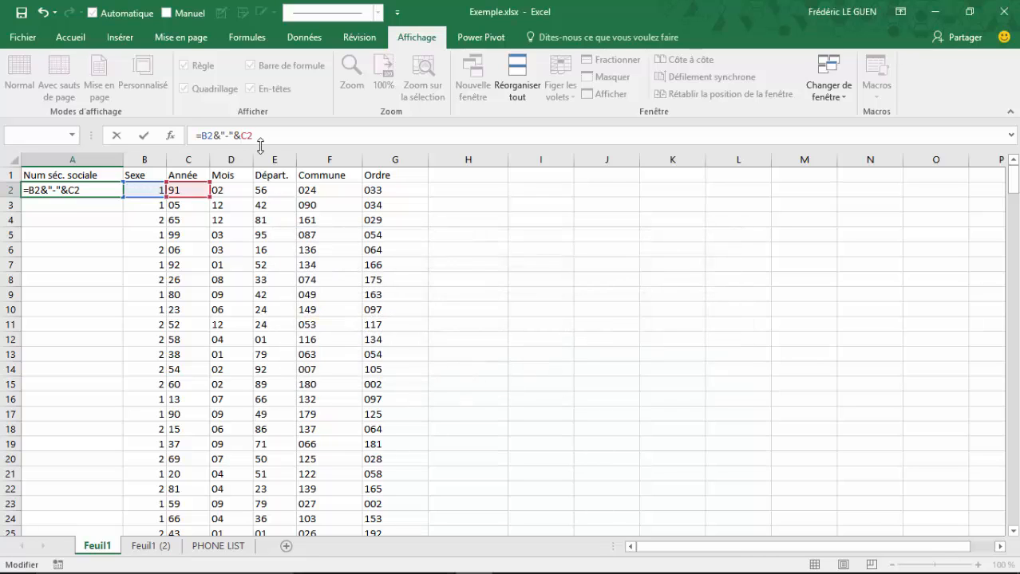
key("Return")
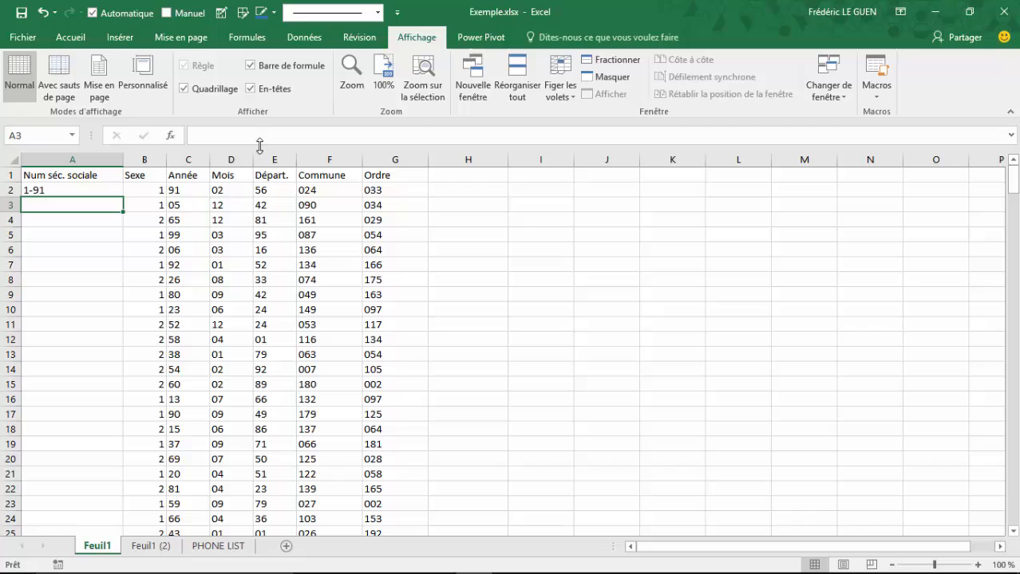
Copy the &"-"& part of A2's formula to its end and add D2, giving =B2&"-"&C2&"-"&D2.
left_click(103, 193)
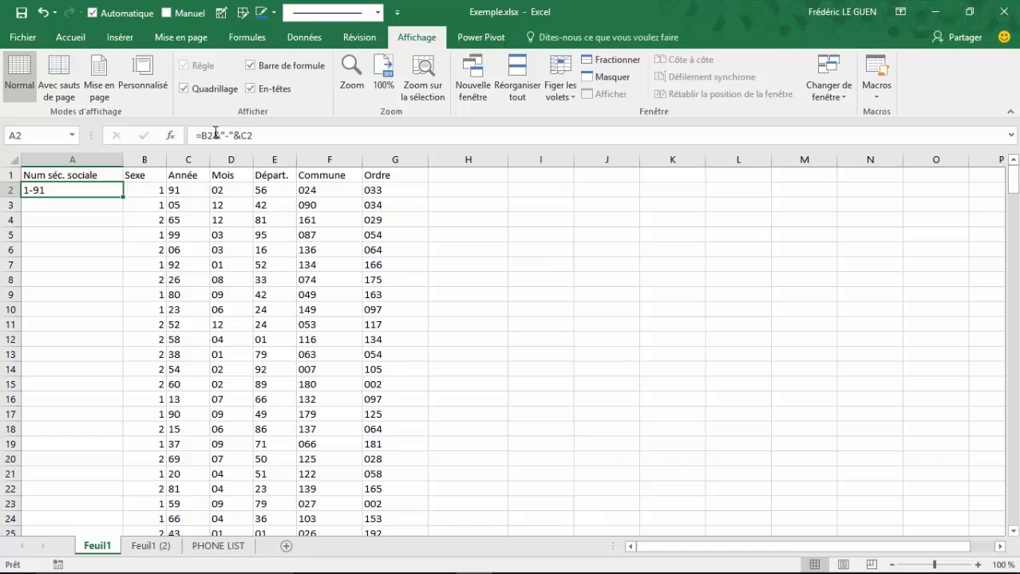
left_click_drag(213, 135, 241, 135)
key("ctrl+c")
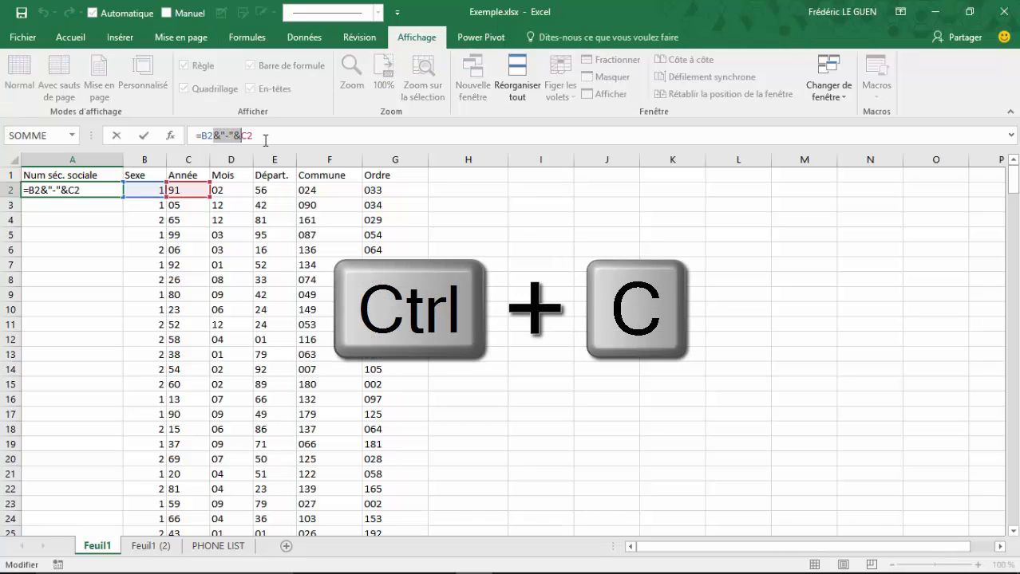
left_click(265, 134)
key("ctrl+v")
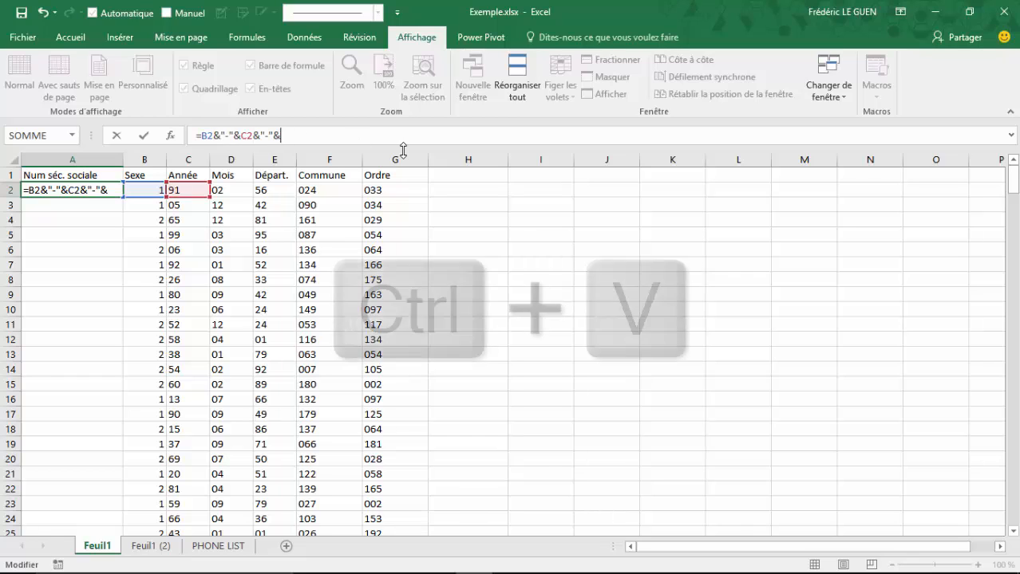
left_click(244, 190)
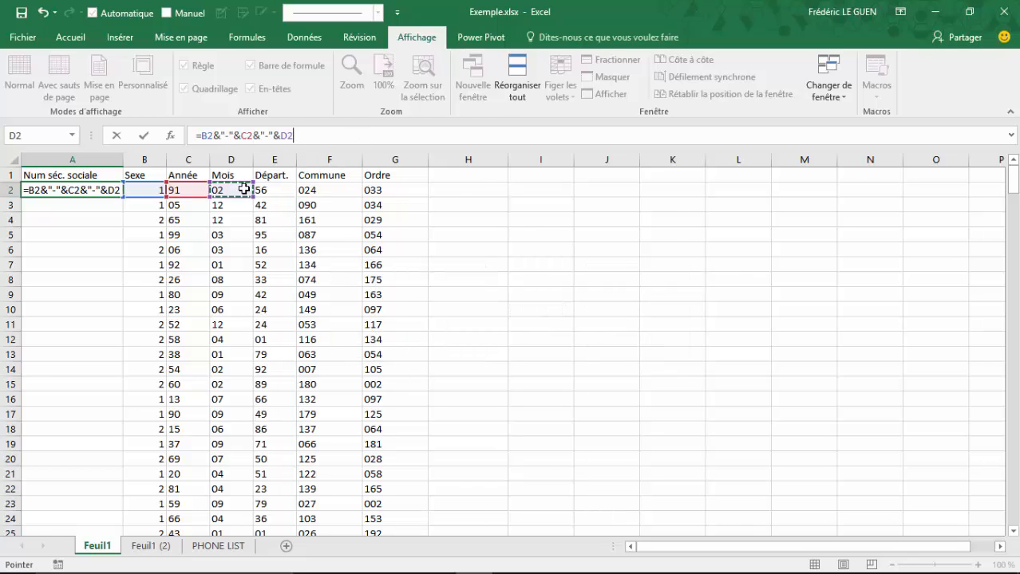
key("Return")
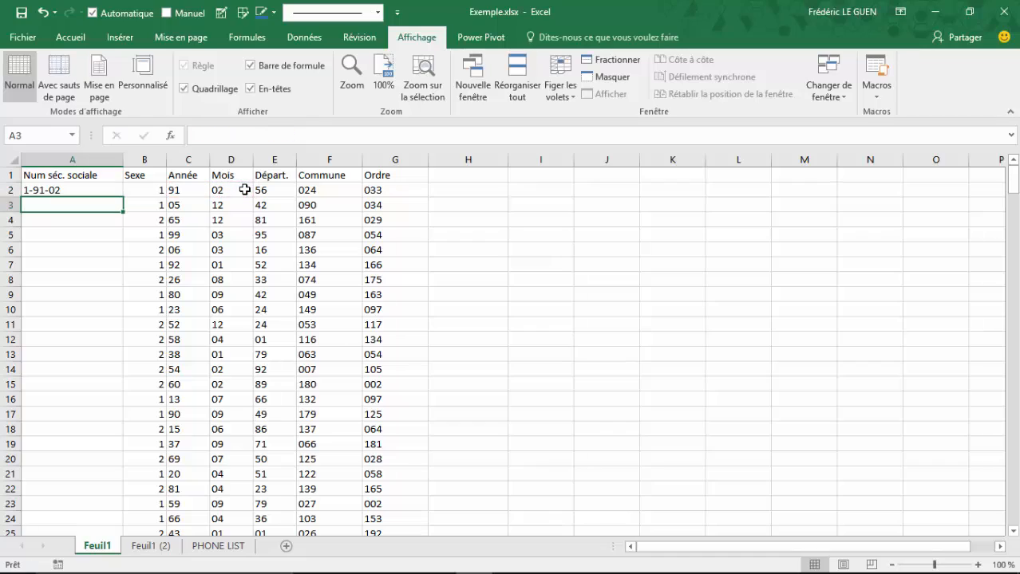
Replace the formula in A2 with =CONCAT(B2:G2) and fill it down to A10.
key("Up")
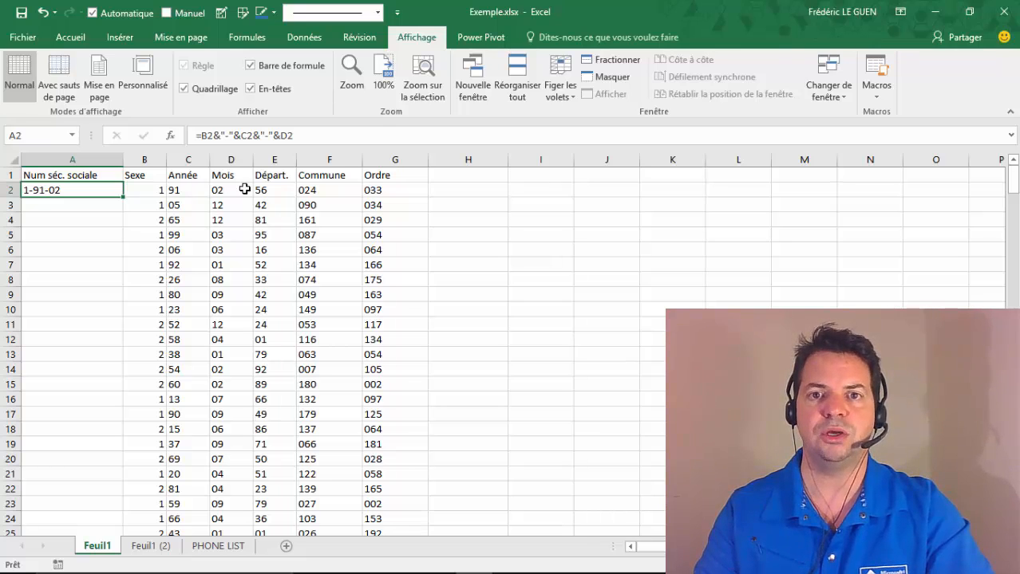
key("Delete")
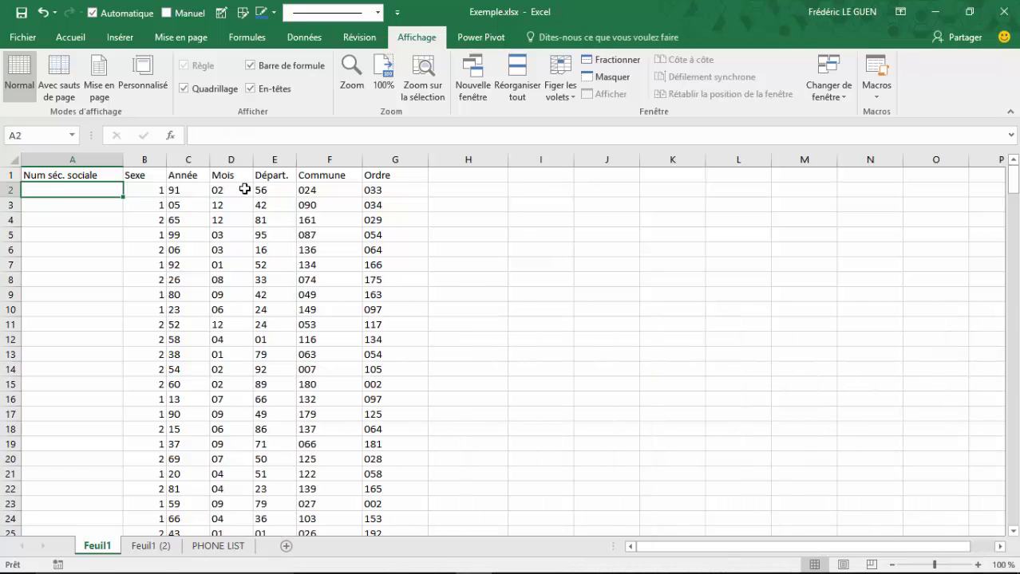
type("=con")
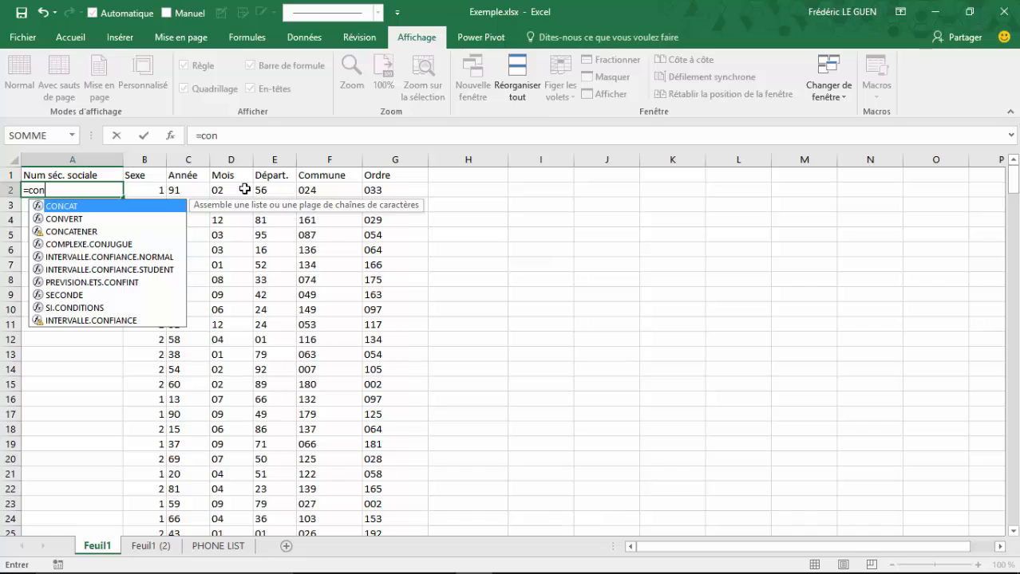
key("Down")
key("Down")
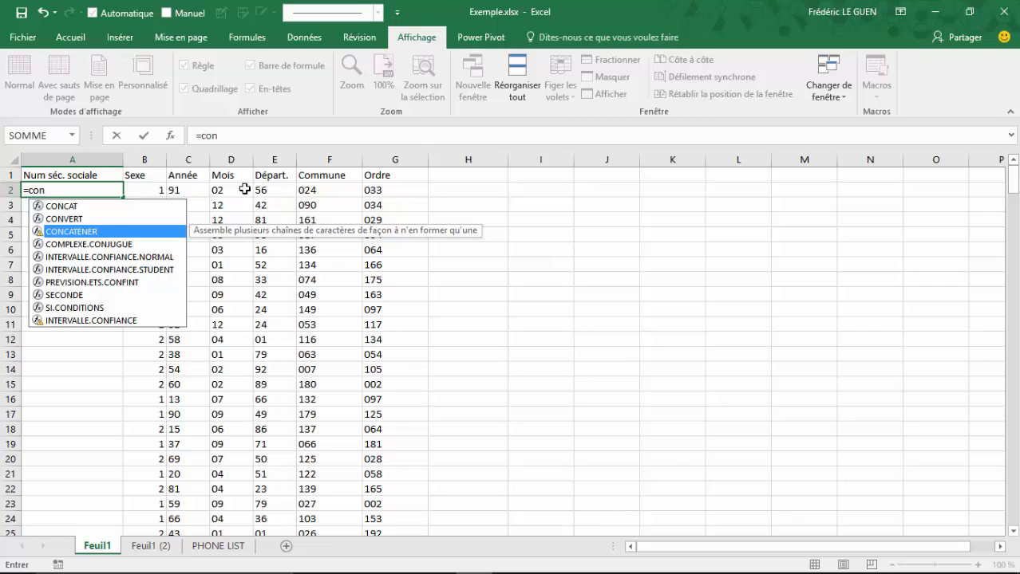
key("Up")
key("Up")
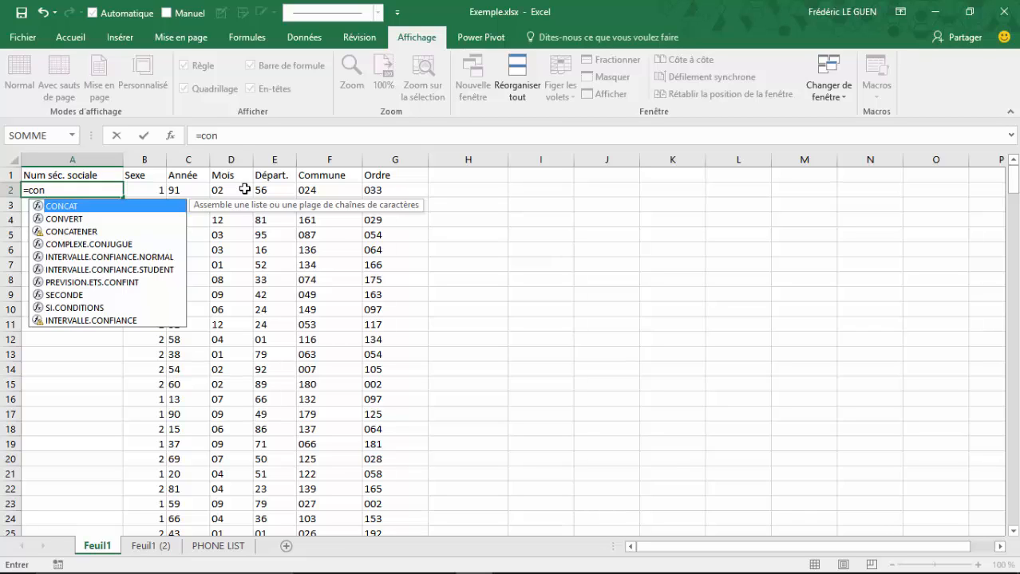
key("Tab")
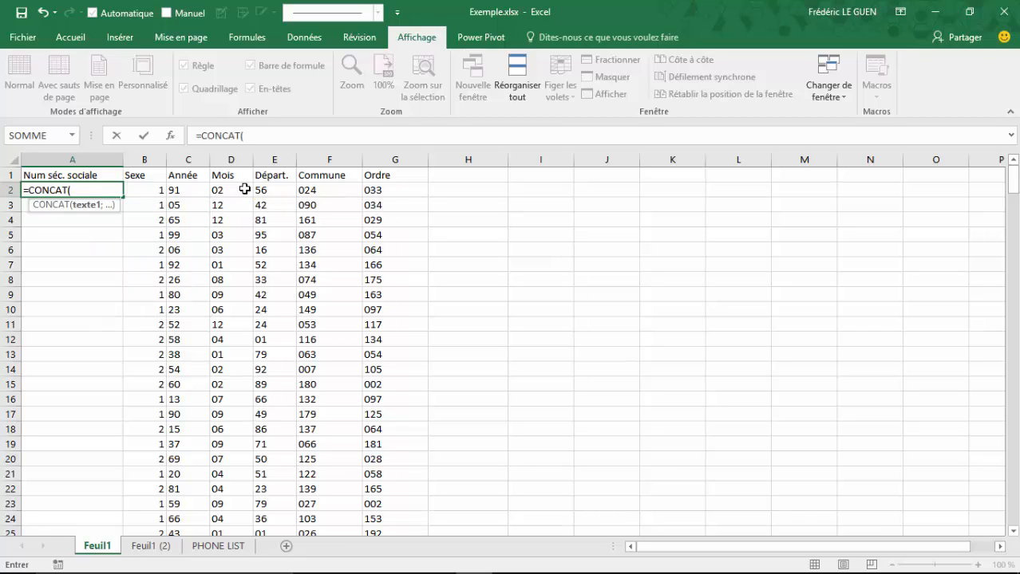
left_click(148, 190)
left_click_drag(148, 190, 394, 194)
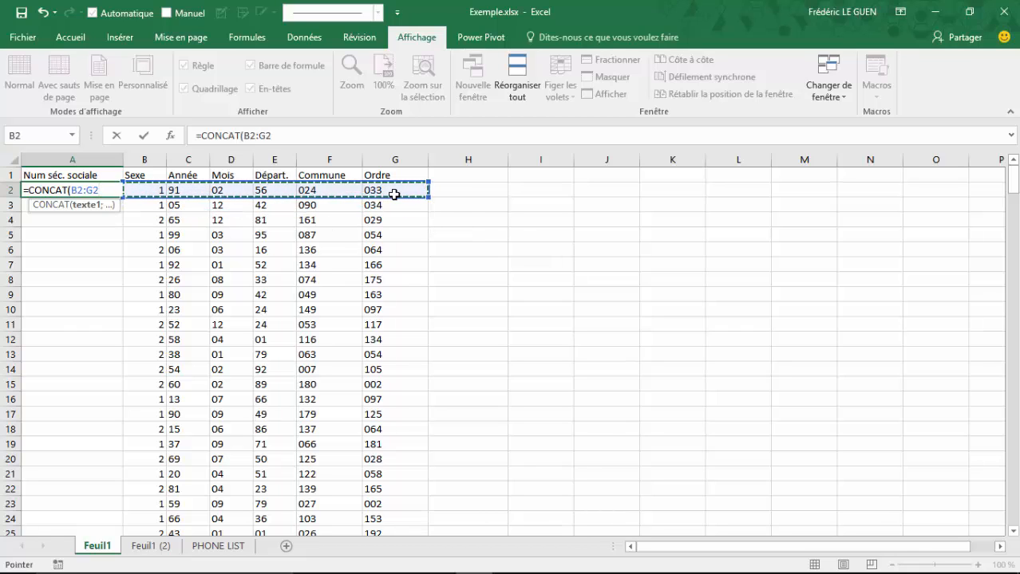
type(")")
key("Return")
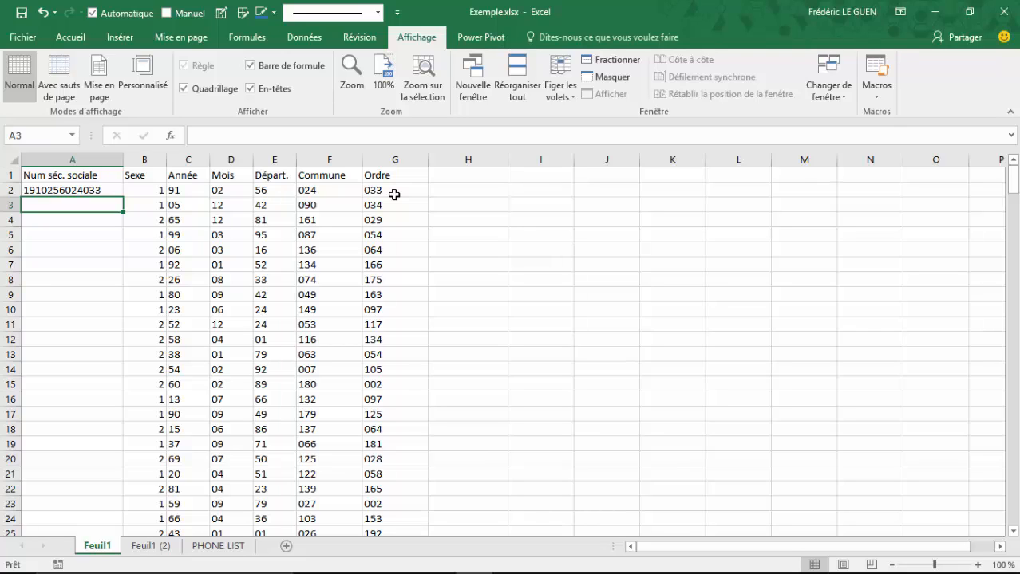
left_click(95, 190)
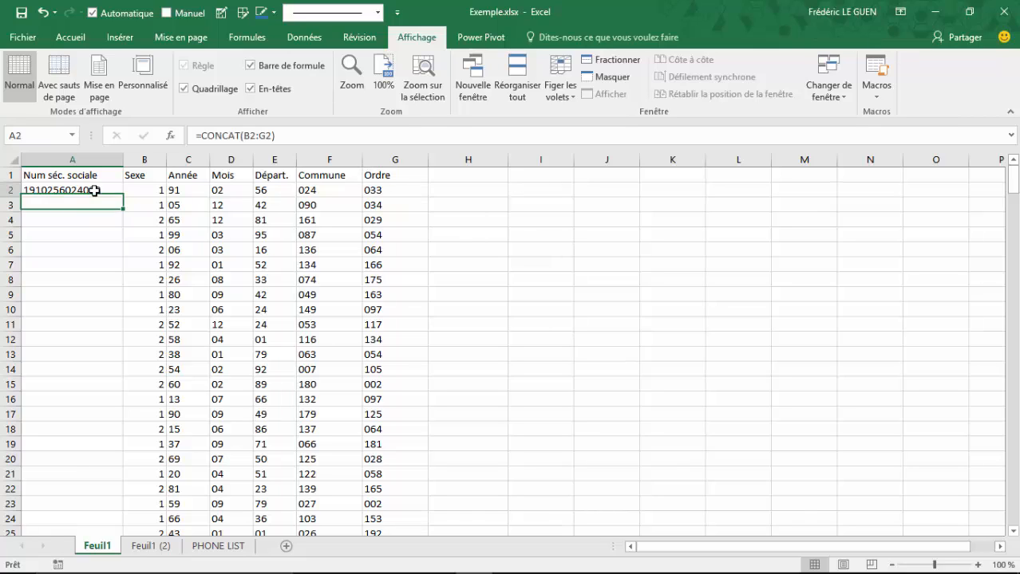
left_click_drag(123, 197, 119, 322)
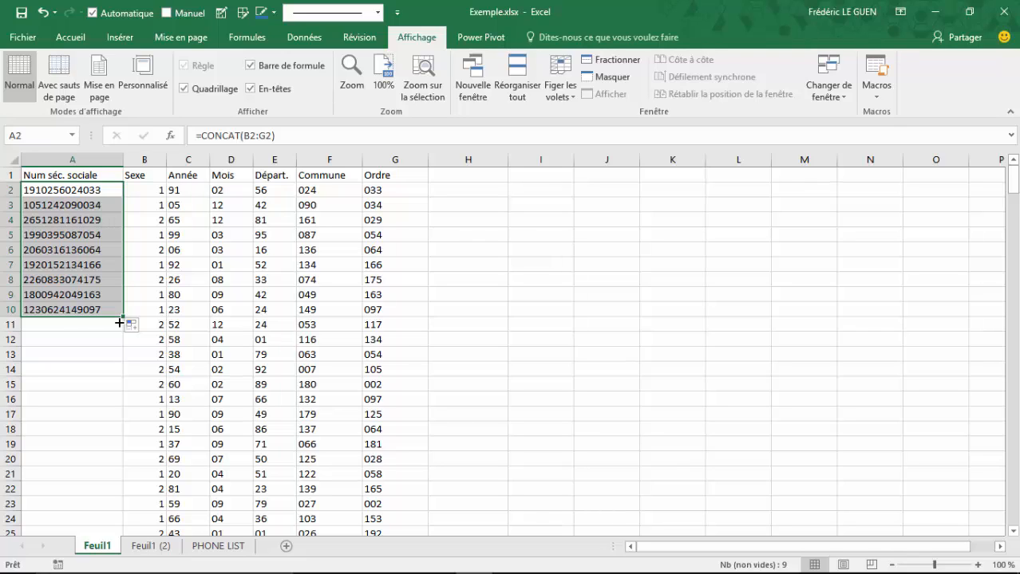
Clear the CONCAT formulas from the range A2:A10 and return to cell A2.
key("Delete")
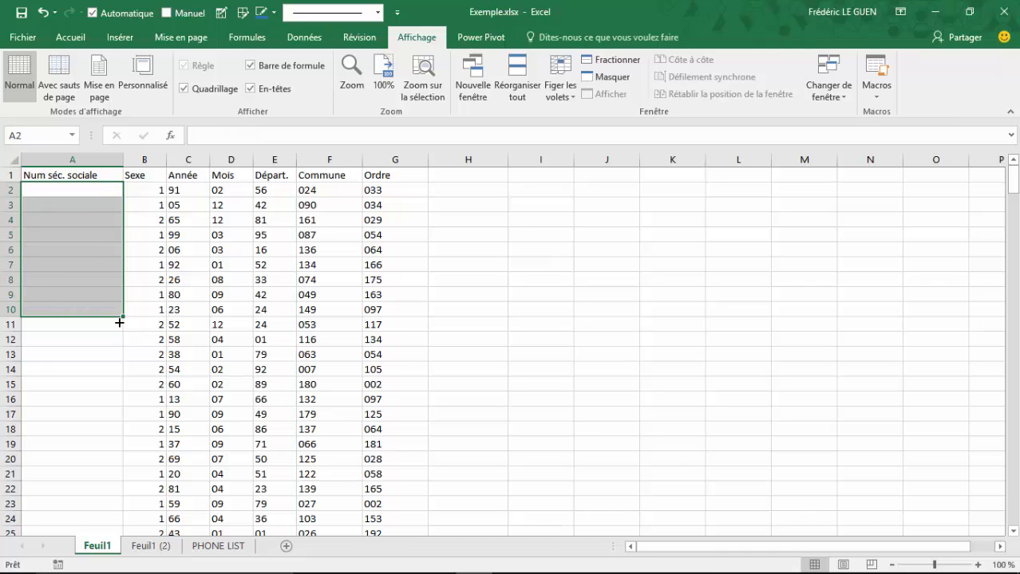
key("Up")
key("Down")
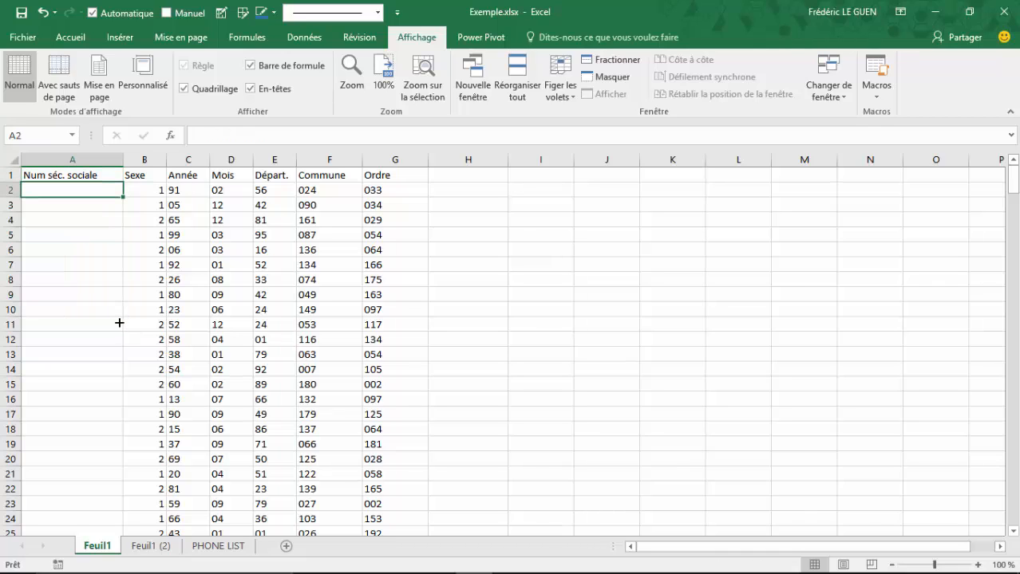
Enter =JOINDRE.TEXTE("-";VRAI;B2:G2) in A2 and fill it down to A17.
type("=joi")
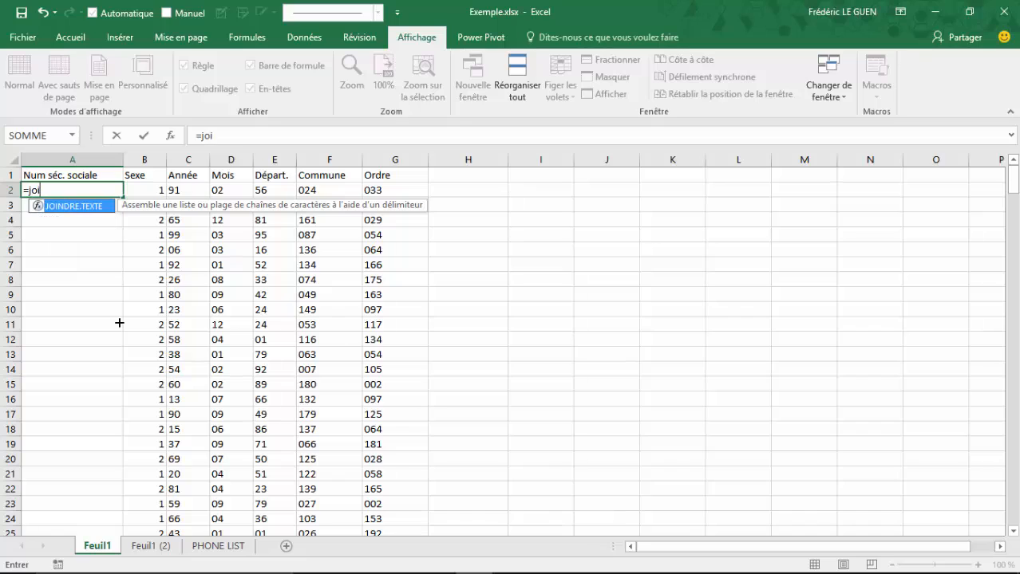
key("Tab")
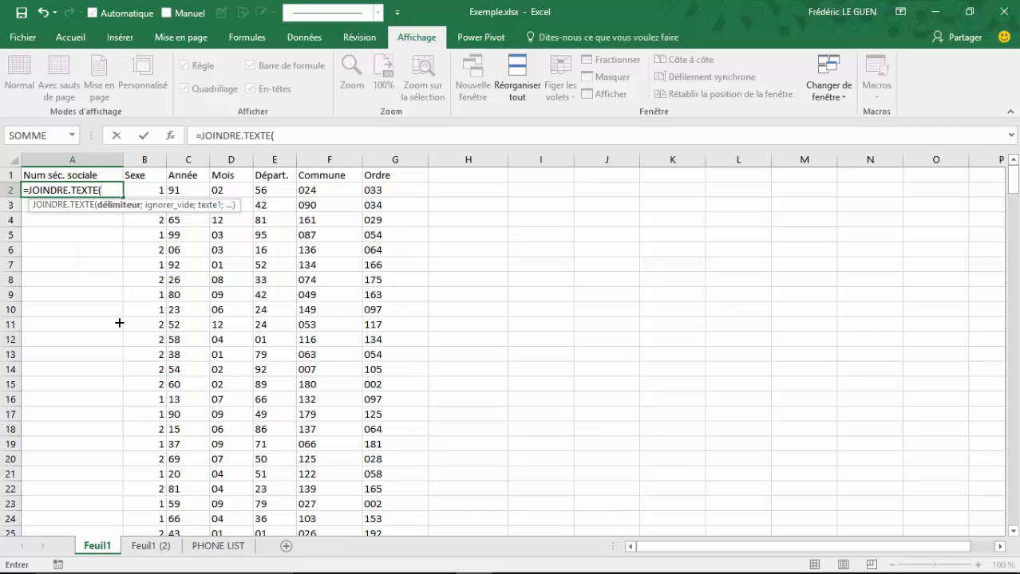
type("\"-\";")
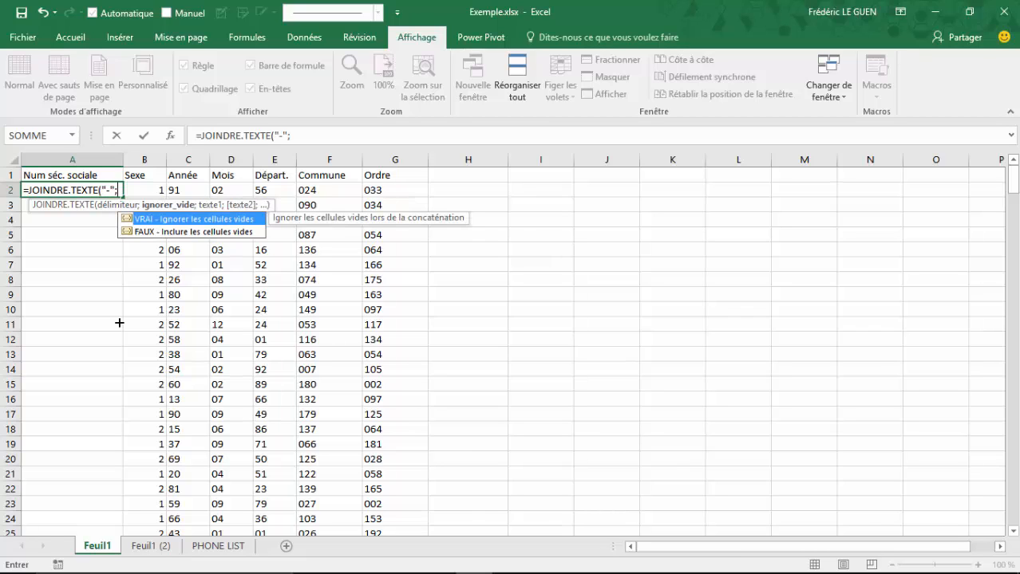
type("vr")
key("Tab")
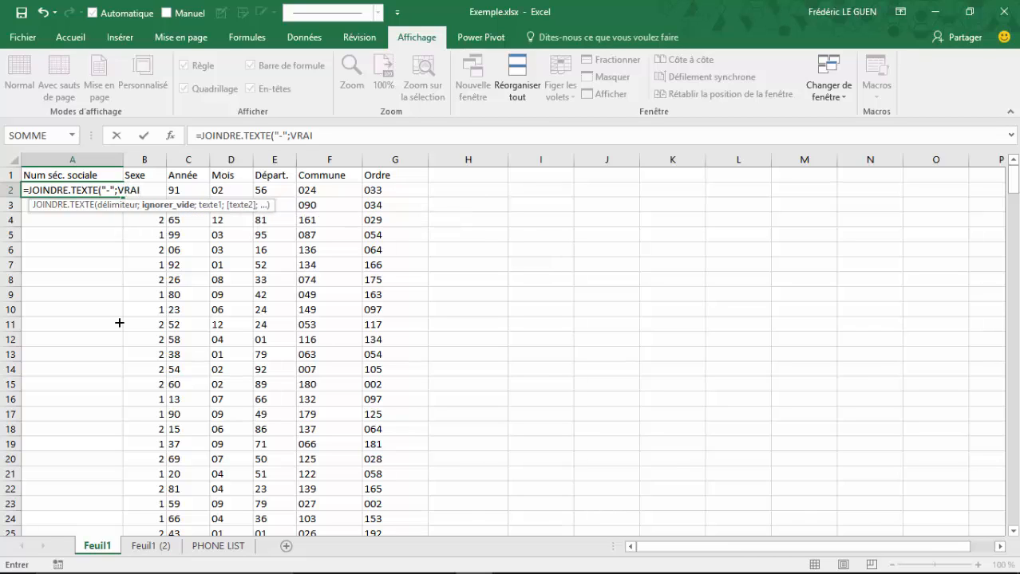
type(";")
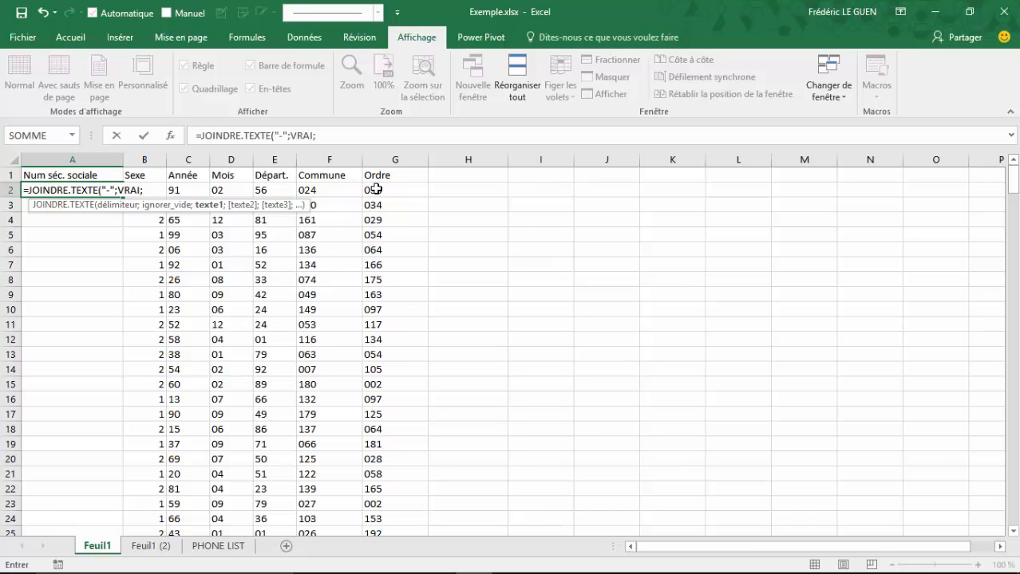
left_click_drag(375, 189, 143, 190)
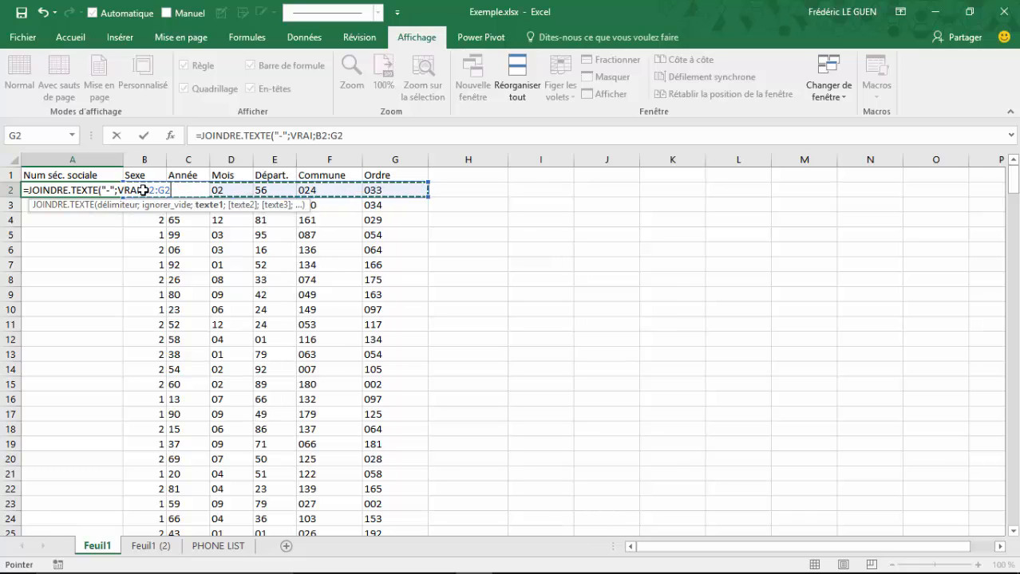
type(")")
key("Return")
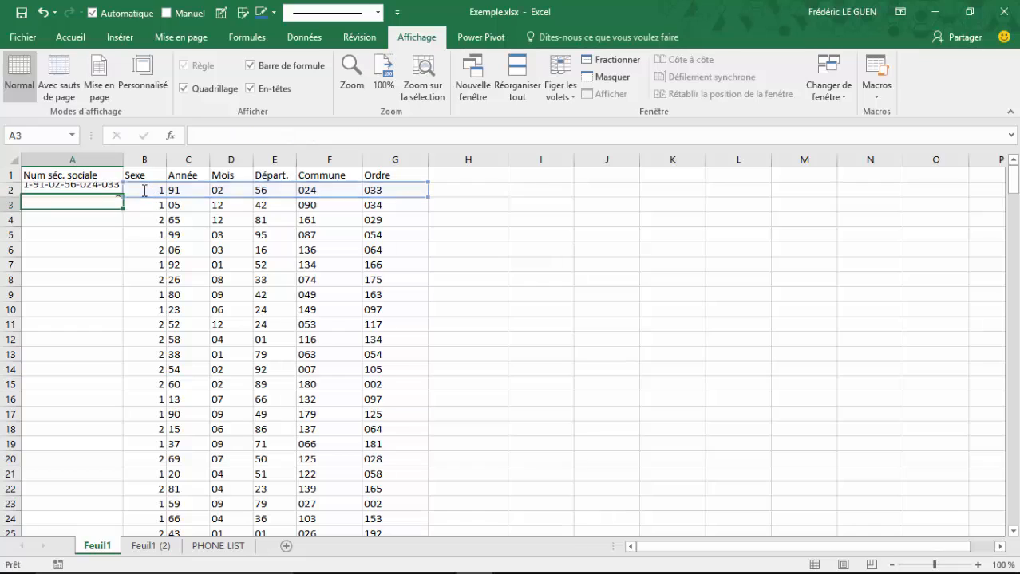
left_click(108, 190)
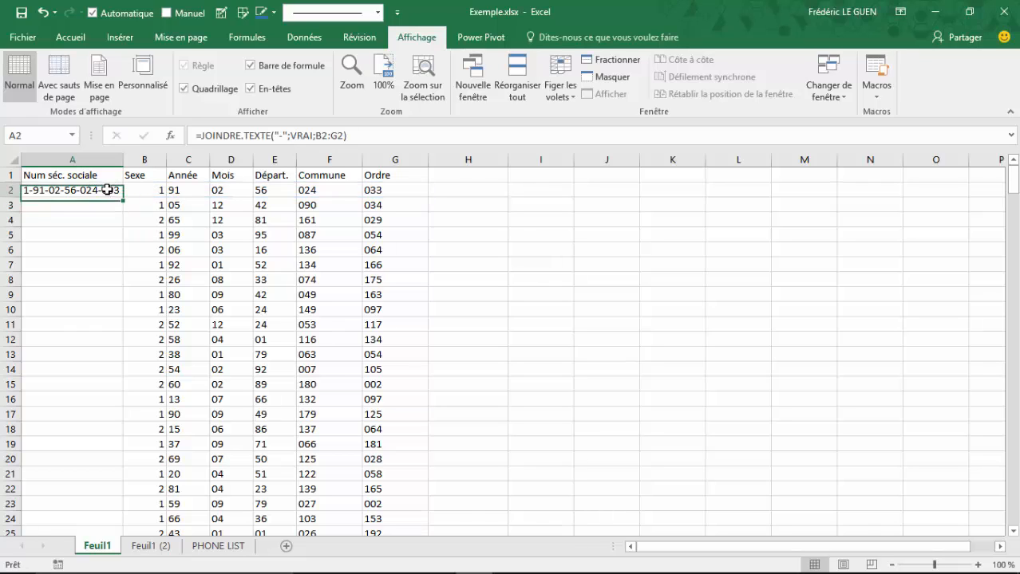
left_click_drag(123, 200, 130, 415)
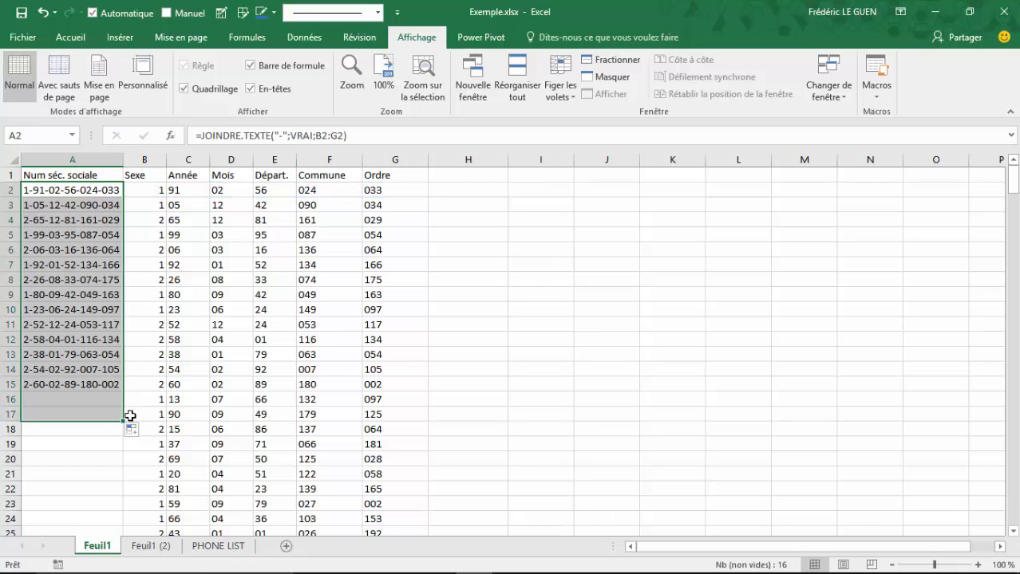
Clear the Mois value in D2 to test how the JOINDRE.TEXTE formula in A2 handles an empty cell.
left_click(96, 191)
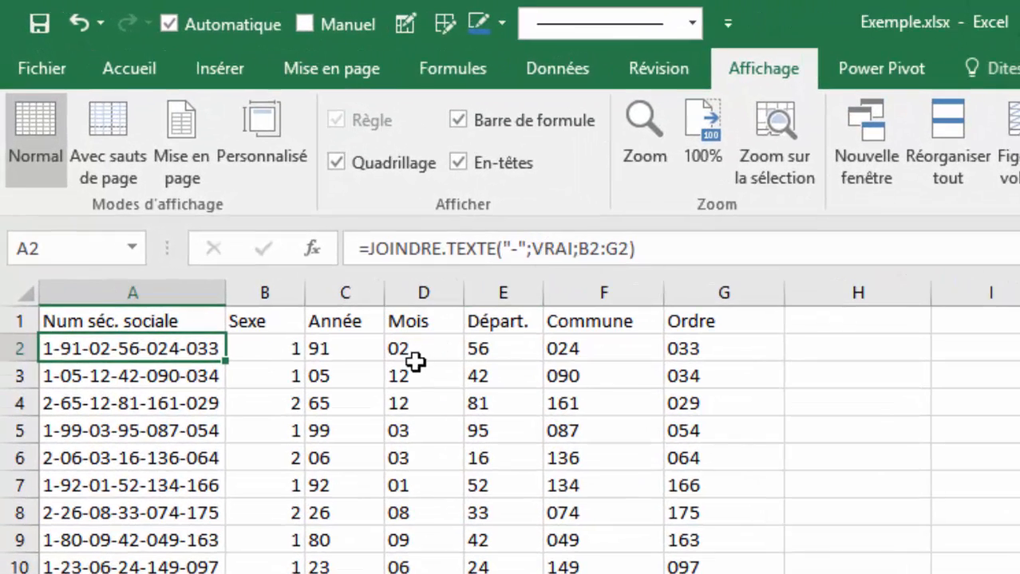
left_click(405, 352)
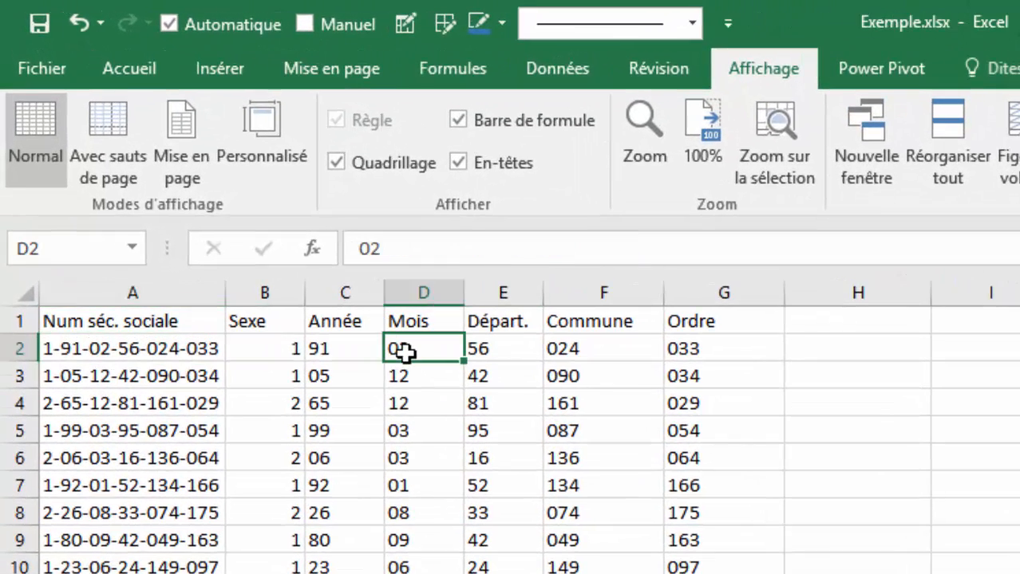
key("Delete")
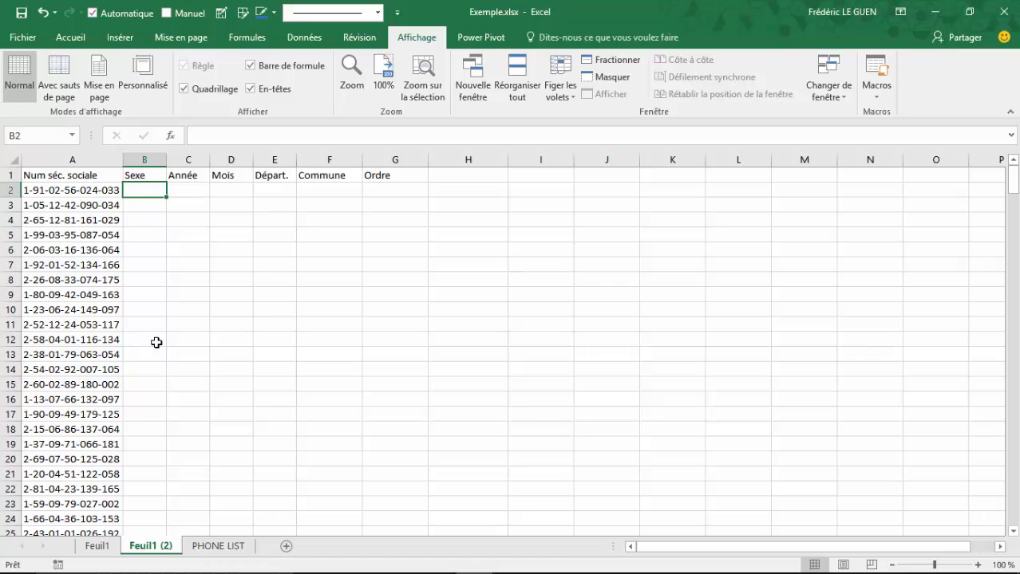
Extract the Sexe digit on sheet Feuil1 (2) with =GAUCHE(A2;1) in B2 and fill it down to B18.
type("=g")
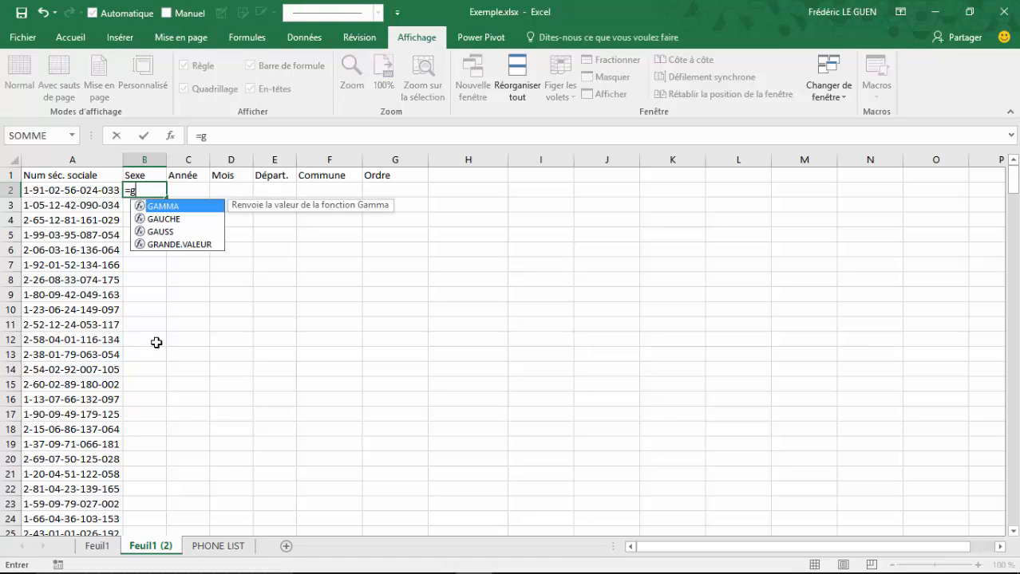
type("au")
key("Tab")
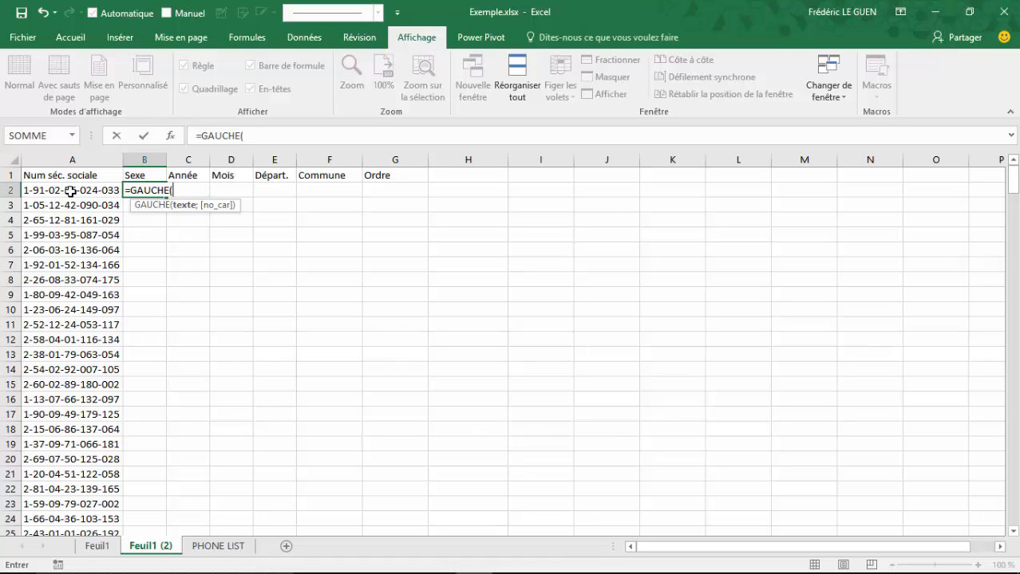
left_click(71, 192)
type(";")
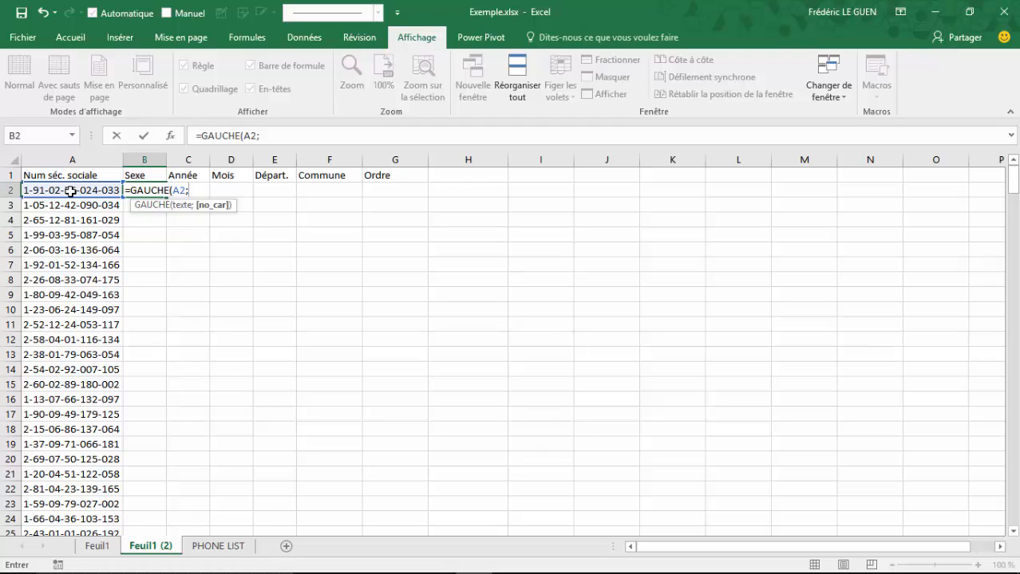
type("1)")
key("Return")
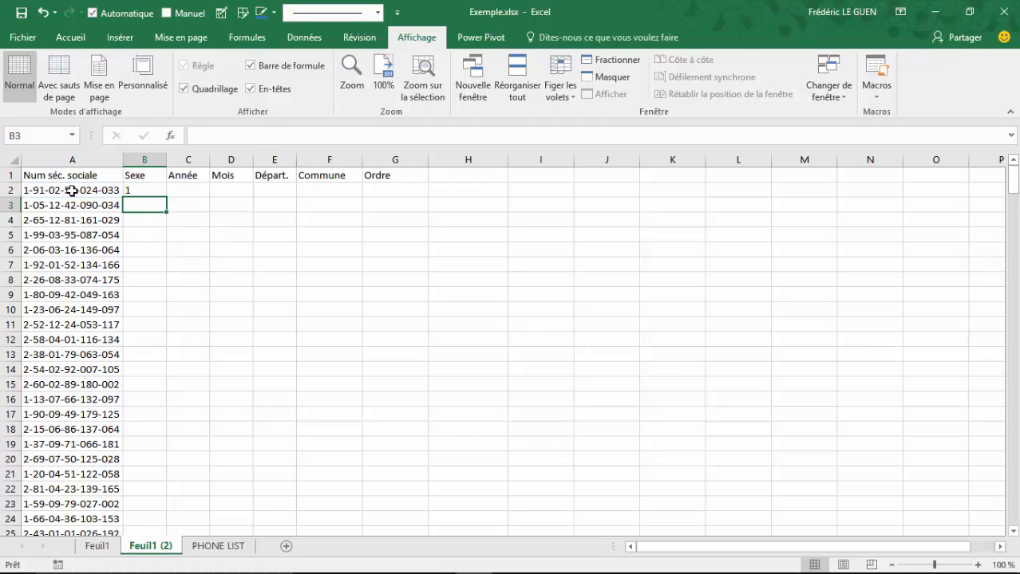
left_click(141, 190)
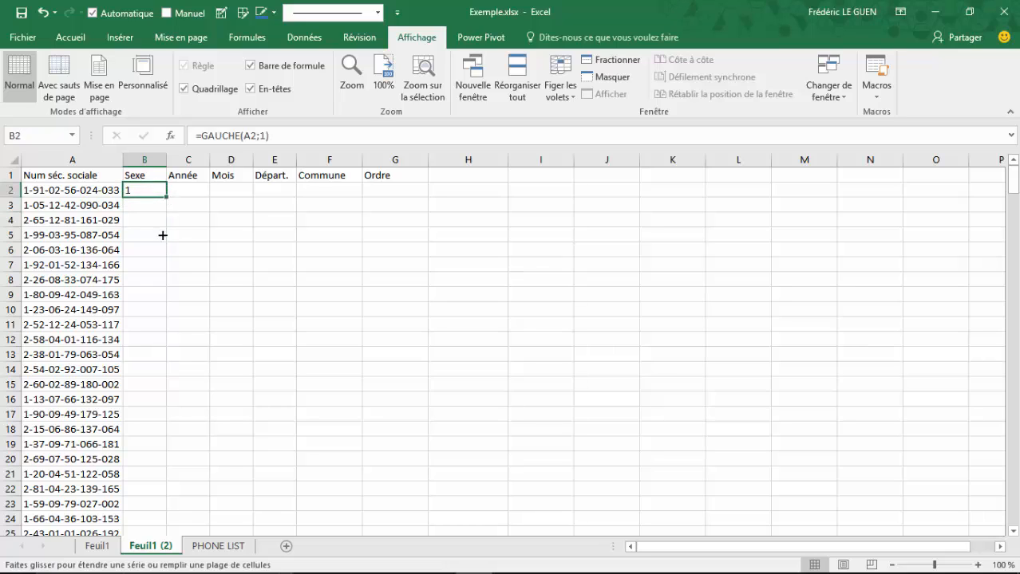
left_click_drag(162, 235, 167, 434)
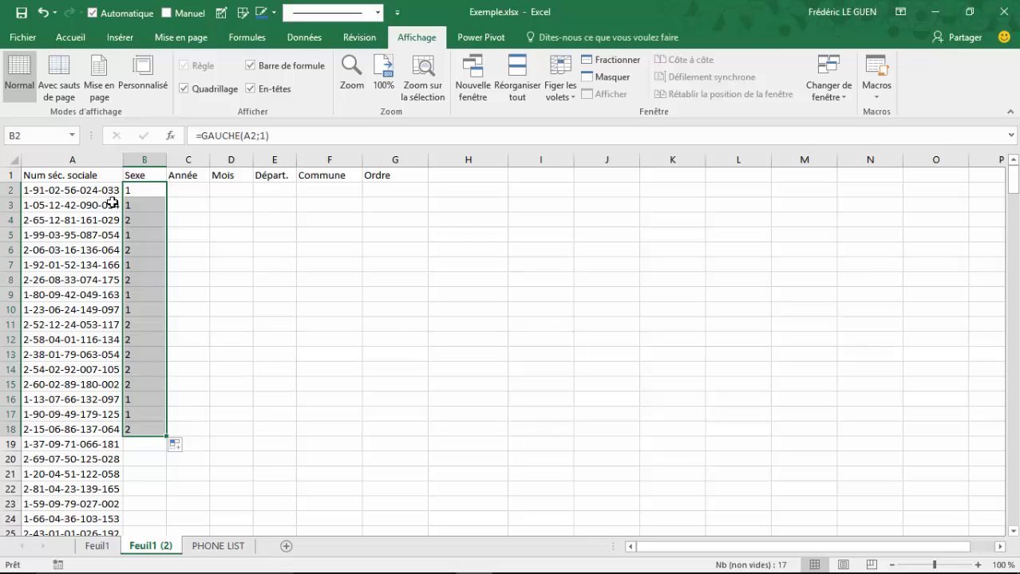
Extract the last three characters of A2 into the Ordre cell G2 with =DROITE(A2;3).
left_click(371, 189)
type("=droi")
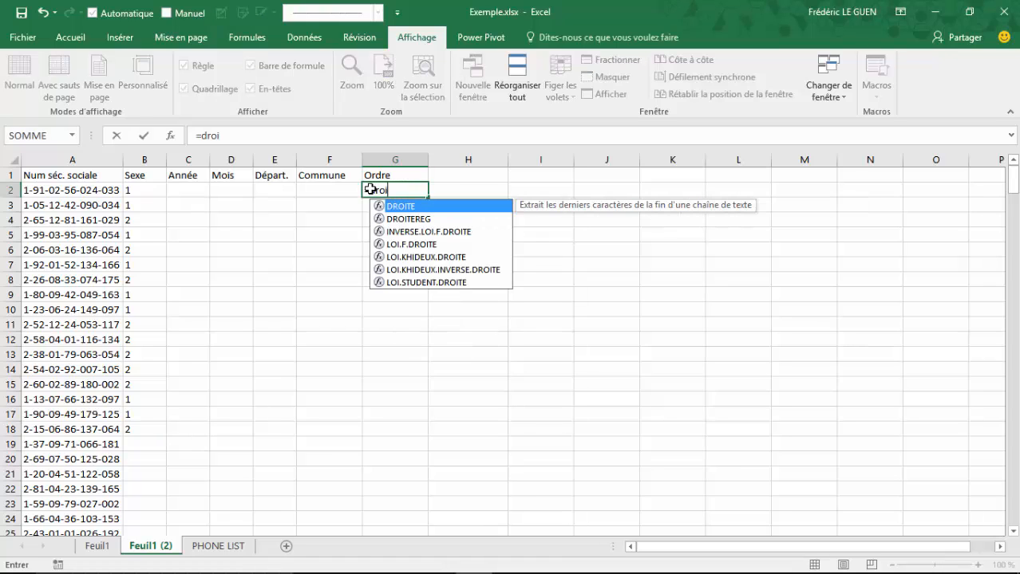
key("Tab")
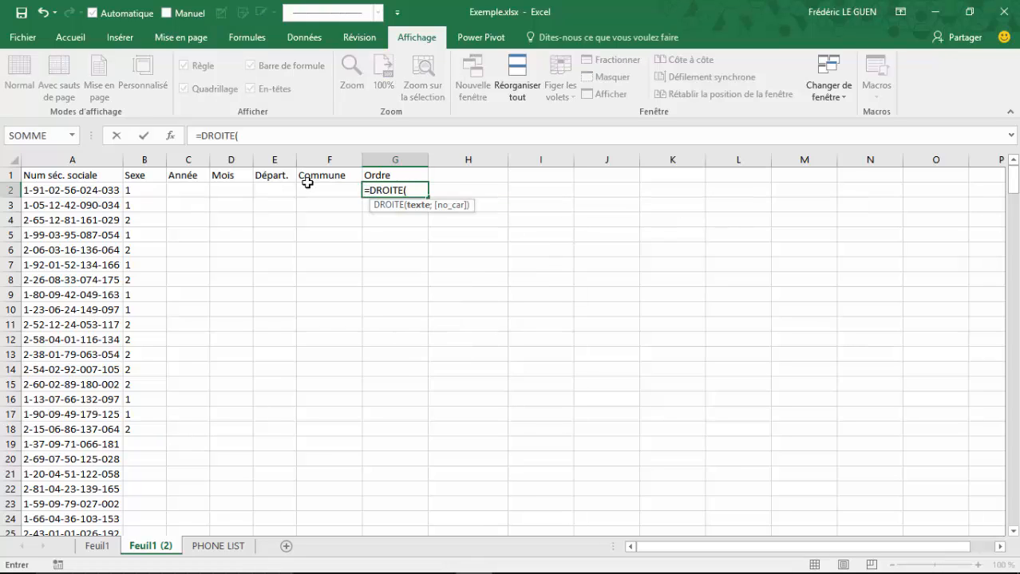
left_click(75, 190)
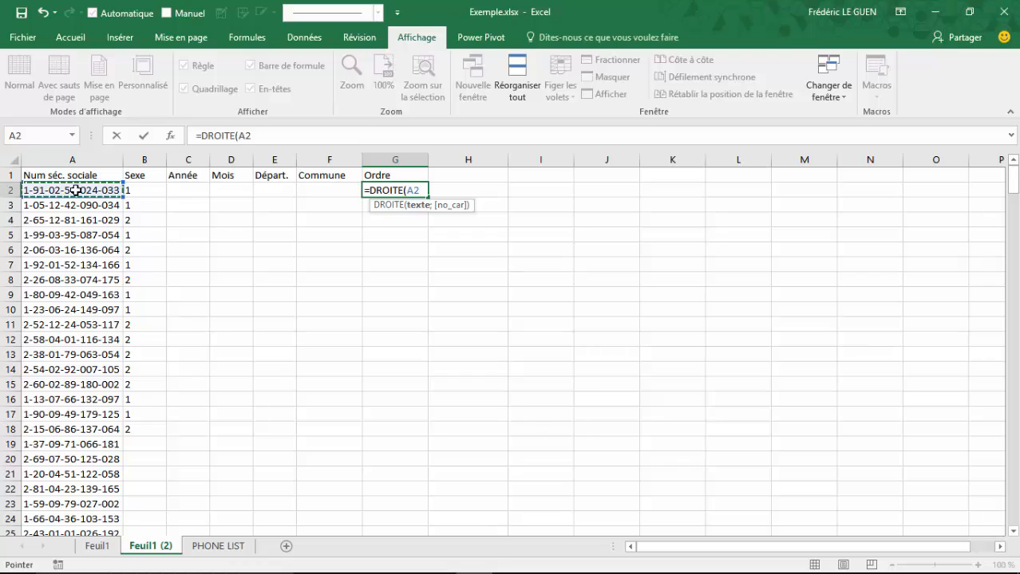
type(";")
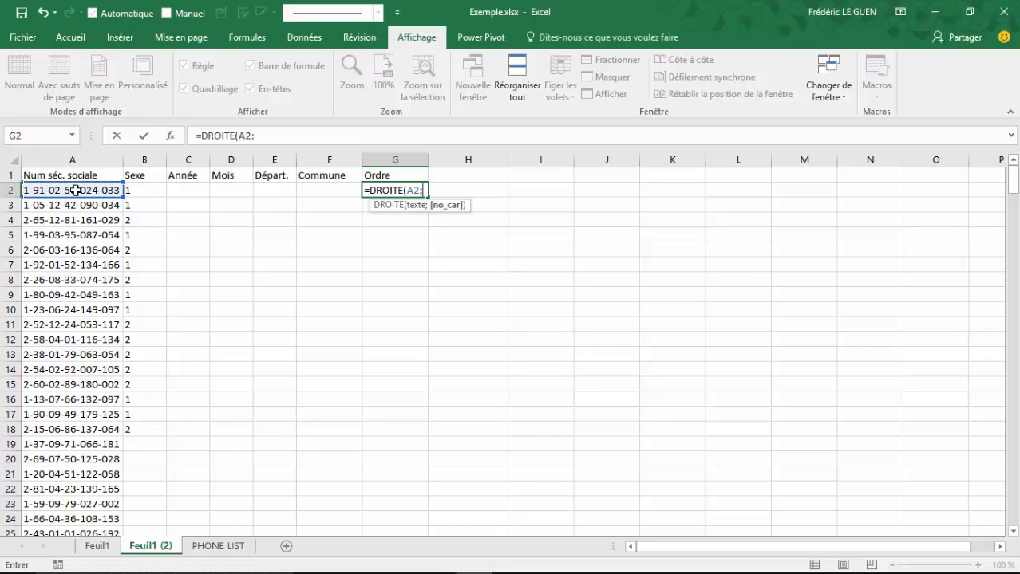
type("3)")
key("Return")
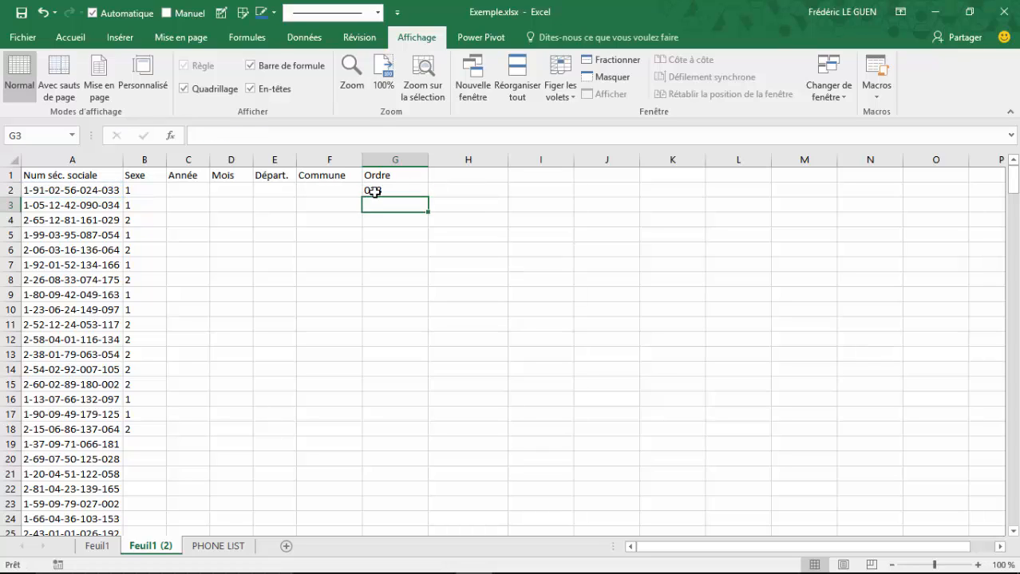
Fill the Ordre formula from G2 down to G18.
left_click(372, 190)
left_click_drag(427, 197, 404, 431)
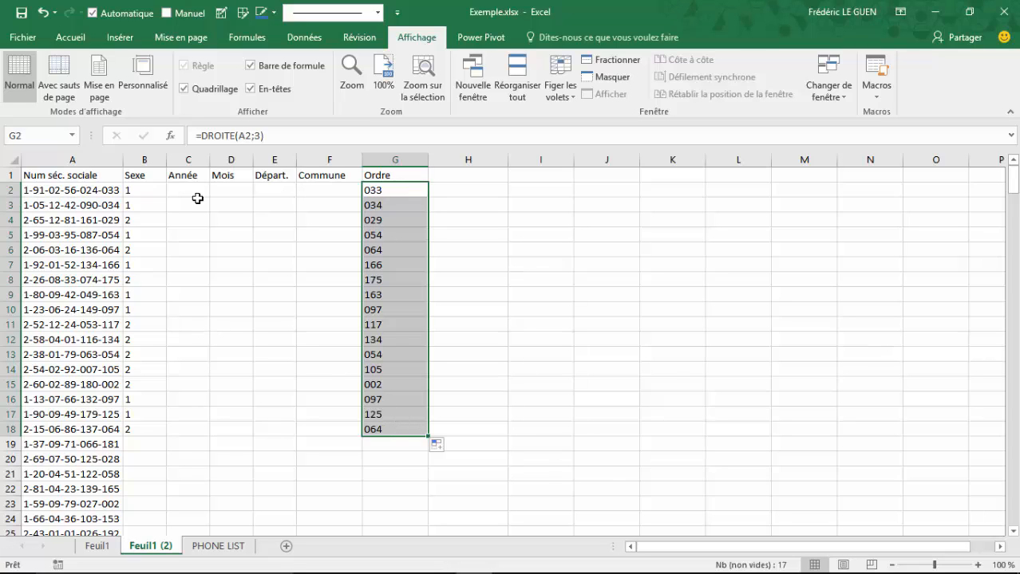
Extract the two-digit department from A2 into the Départ. cell E2 with =STXT(A2;9;2).
left_click(263, 190)
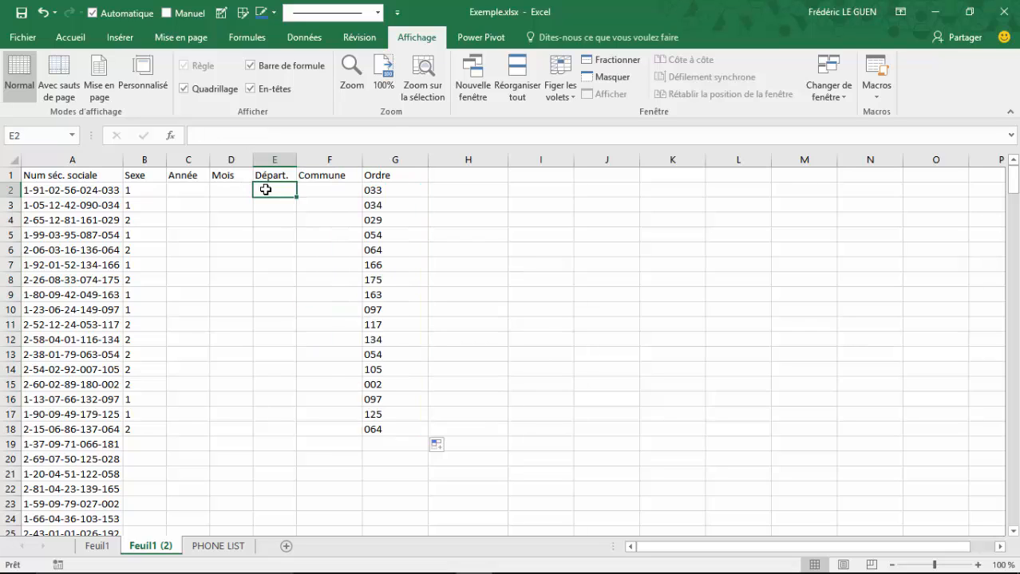
type("=stxt")
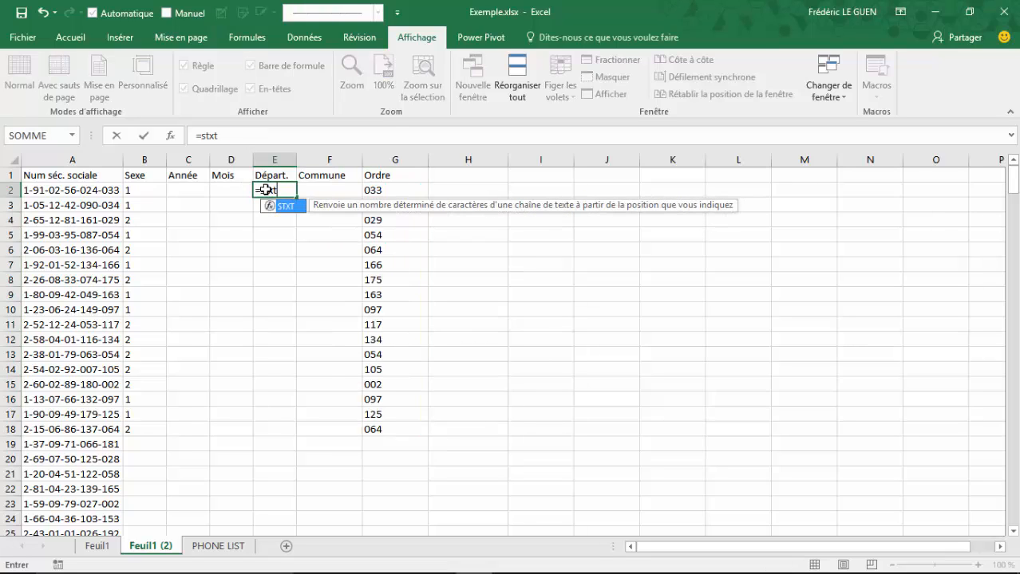
key("Tab")
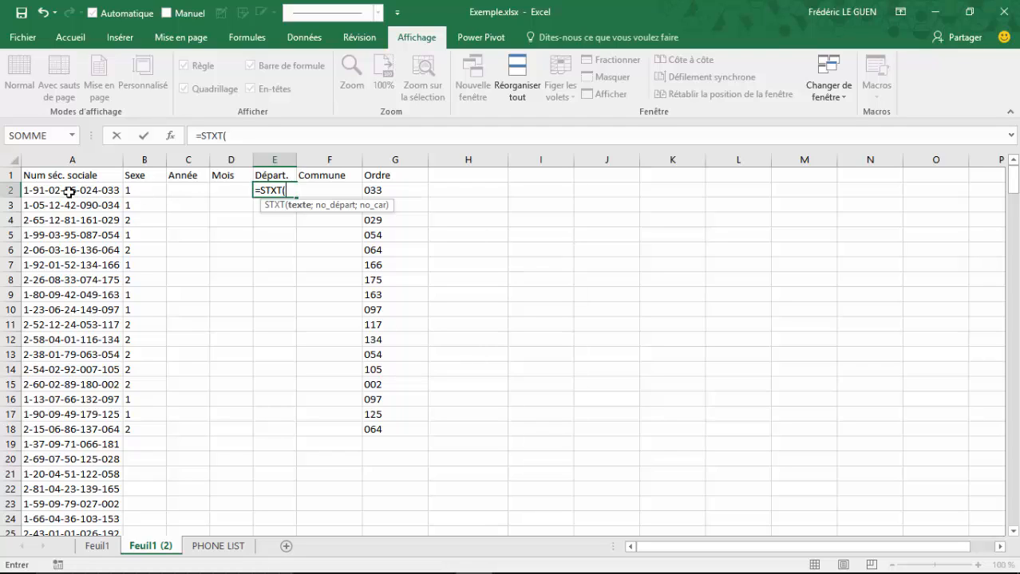
left_click(70, 191)
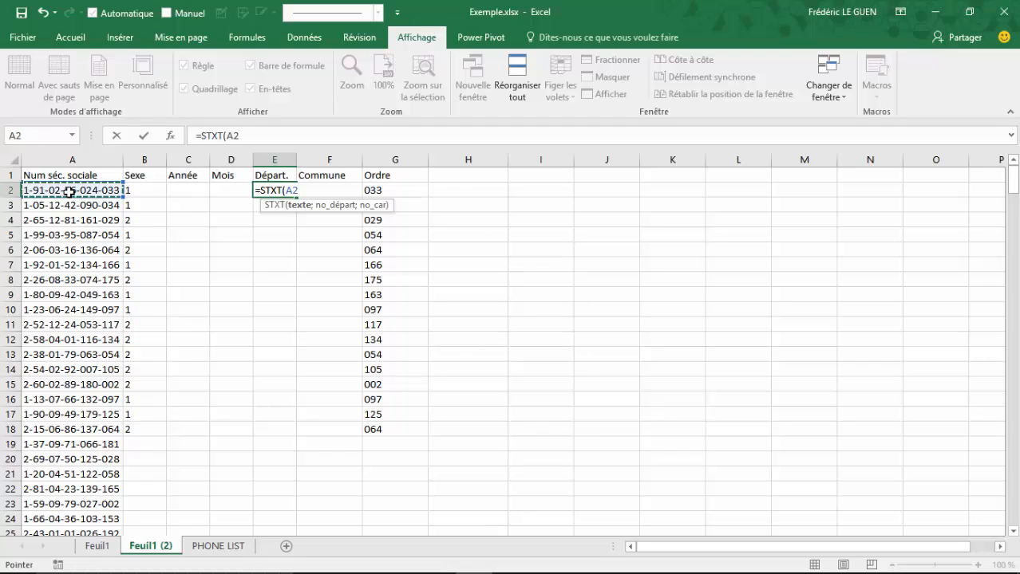
type(";")
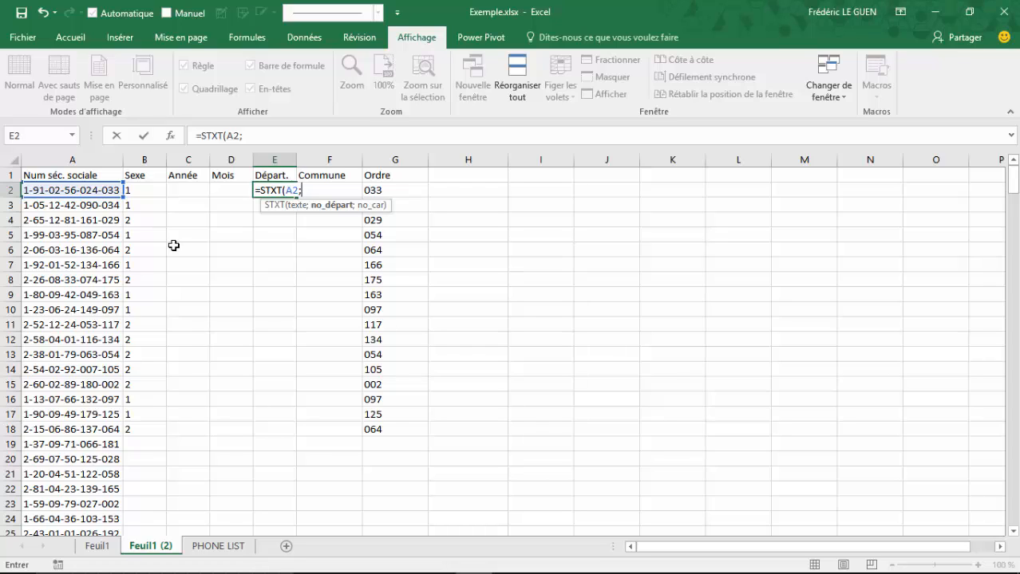
type("9;2)")
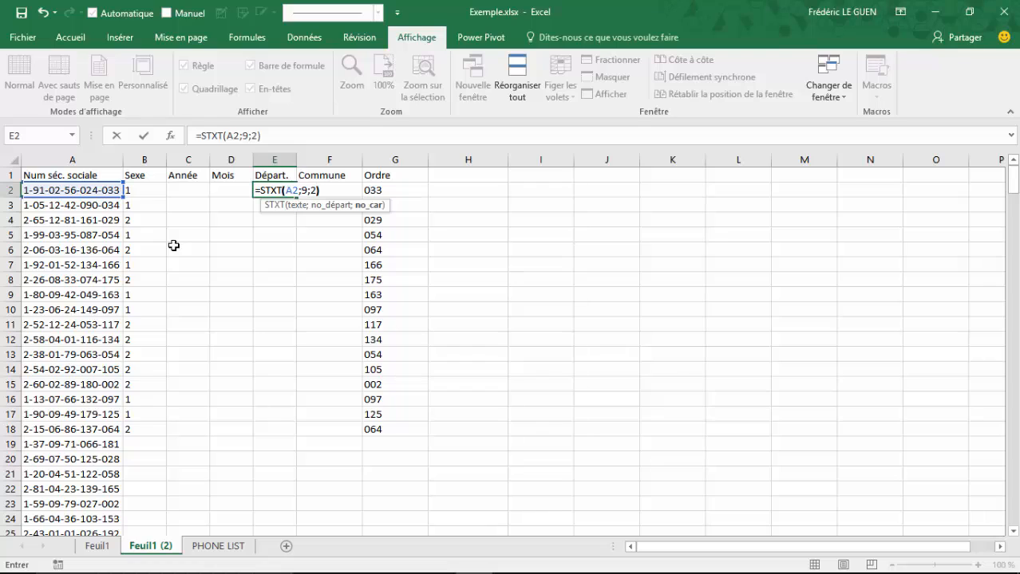
key("Return")
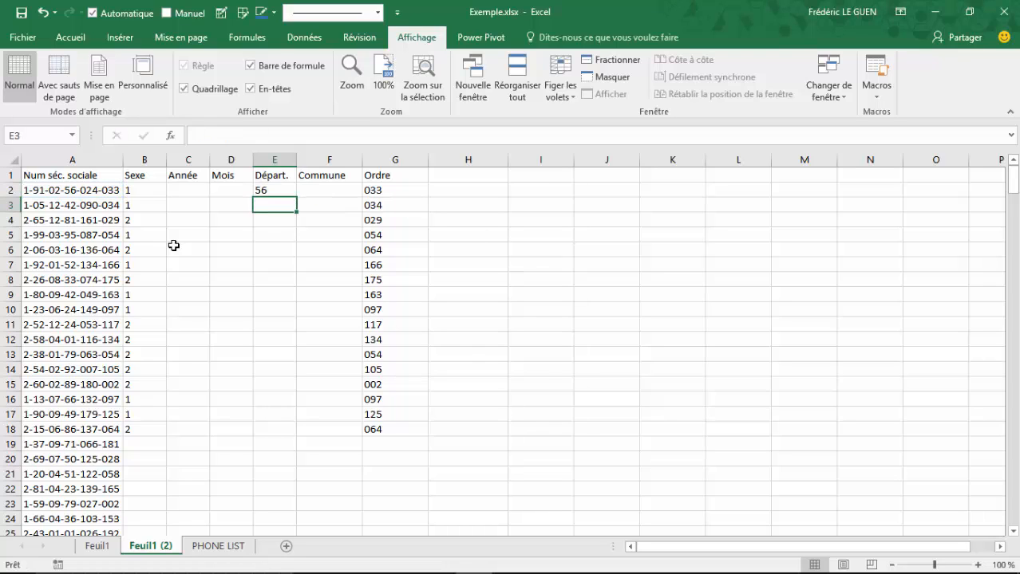
Try a start position of 8 in the STXT formula in E2 and fill it down to E9.
left_click(278, 191)
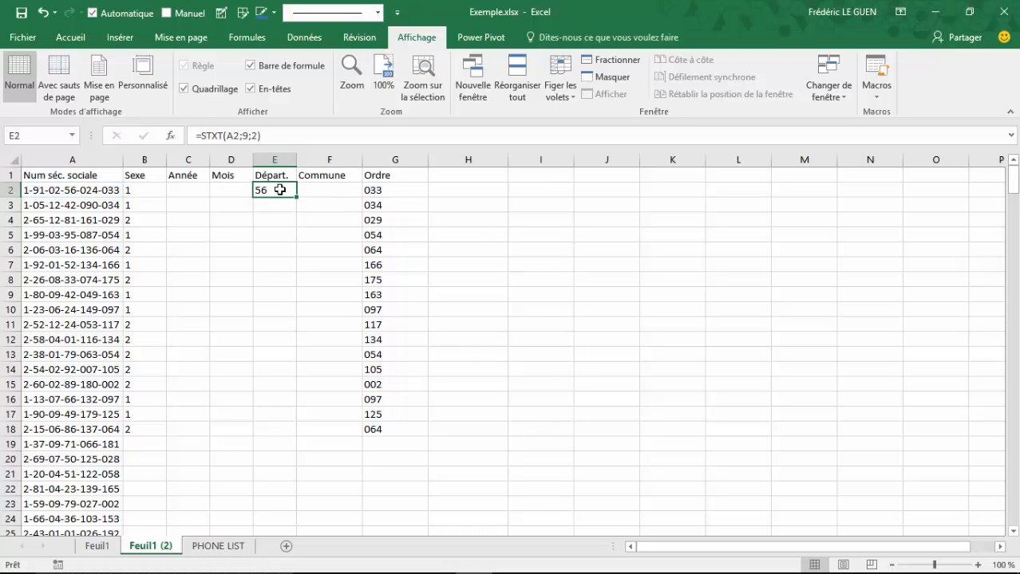
left_click(247, 135)
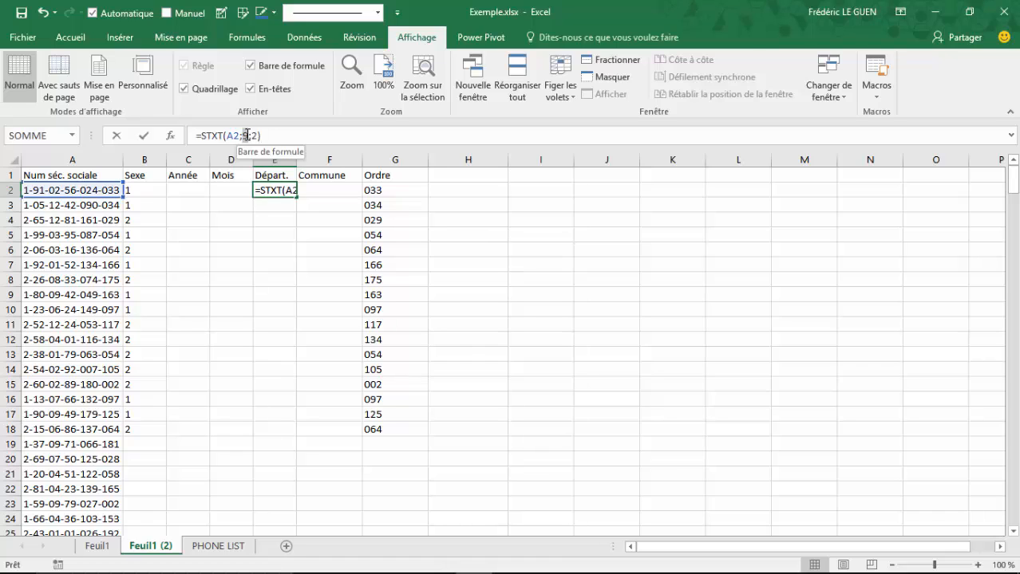
key("Return")
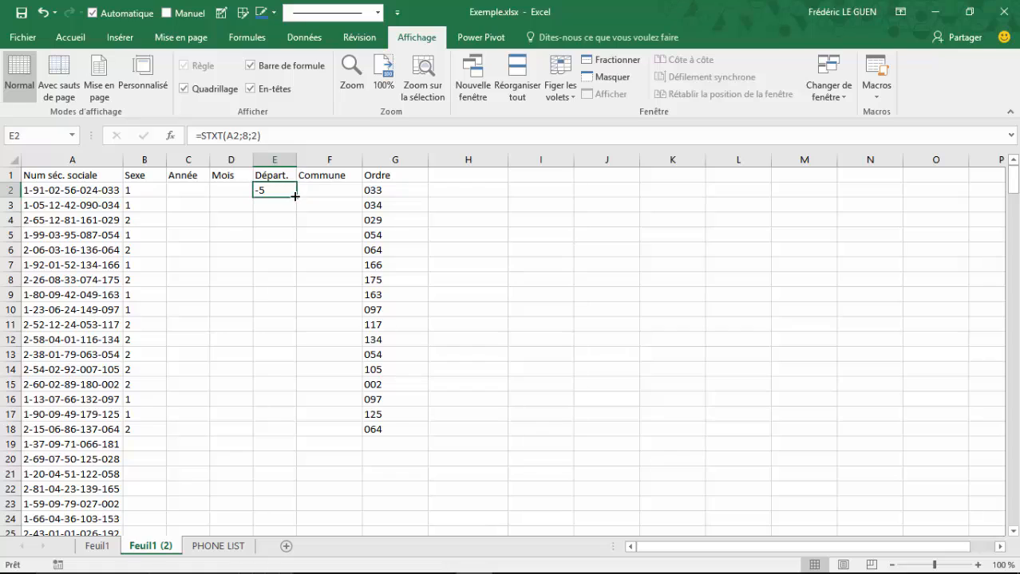
left_click_drag(296, 200, 292, 296)
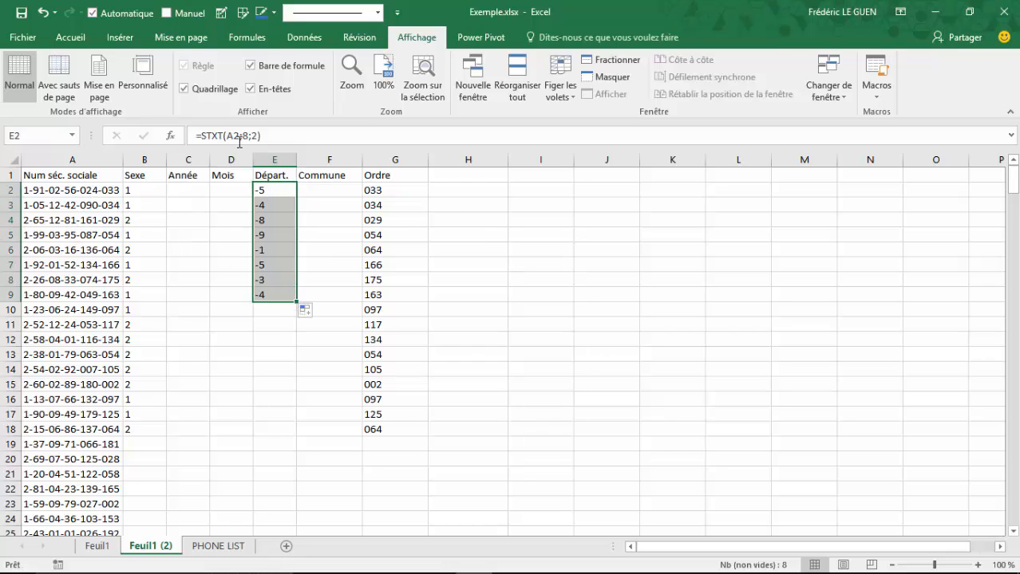
Set the start position of the STXT formula in E2 to 9 and fill it down to E14.
left_click(274, 193)
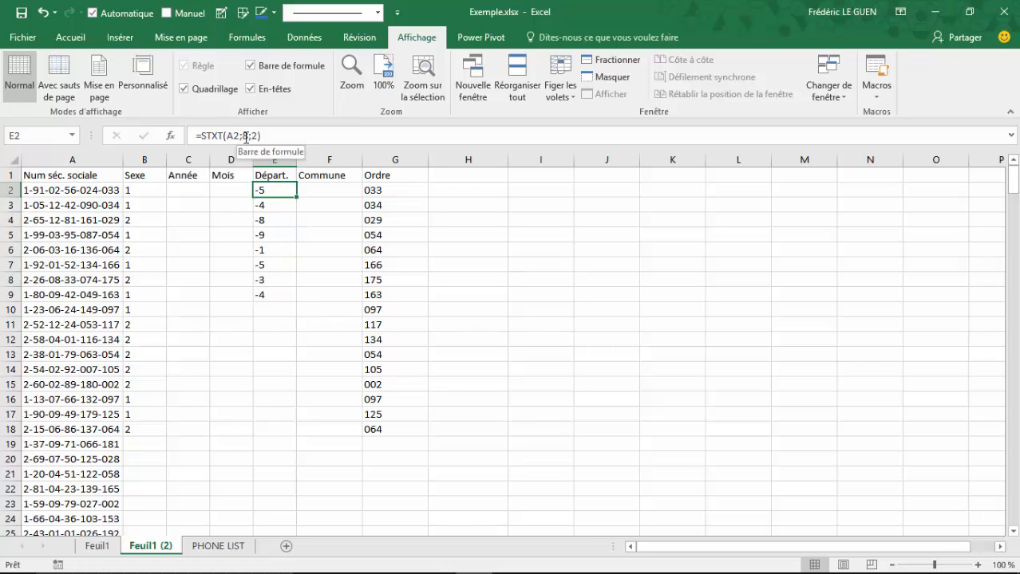
double_click(246, 136)
type("9")
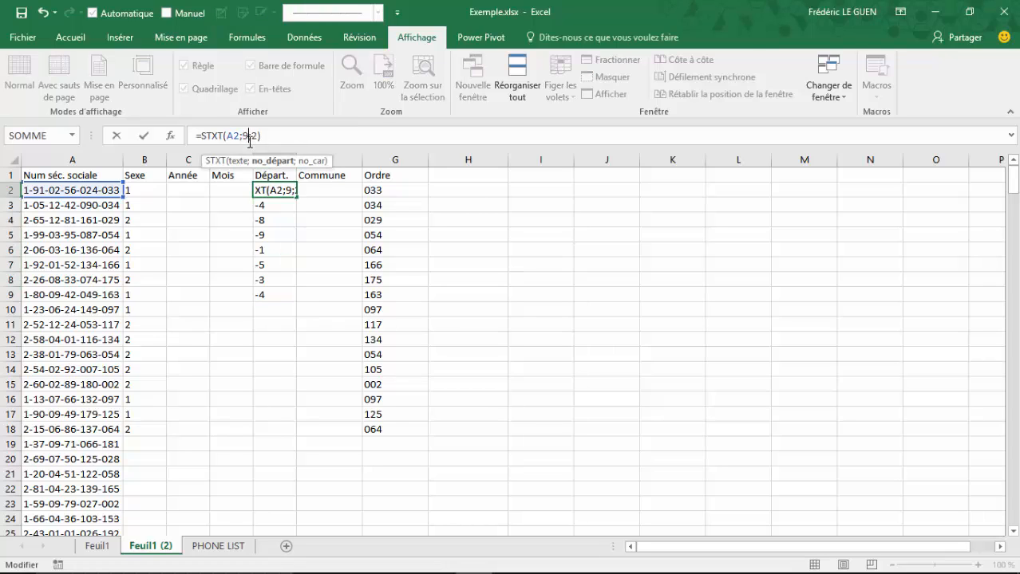
key("Return")
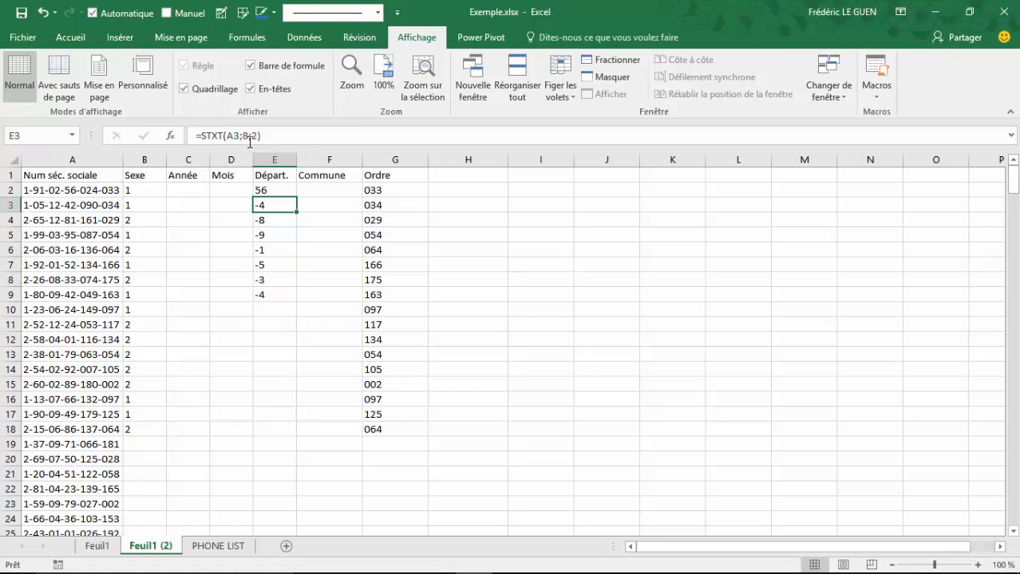
left_click(271, 192)
left_click_drag(299, 196, 279, 372)
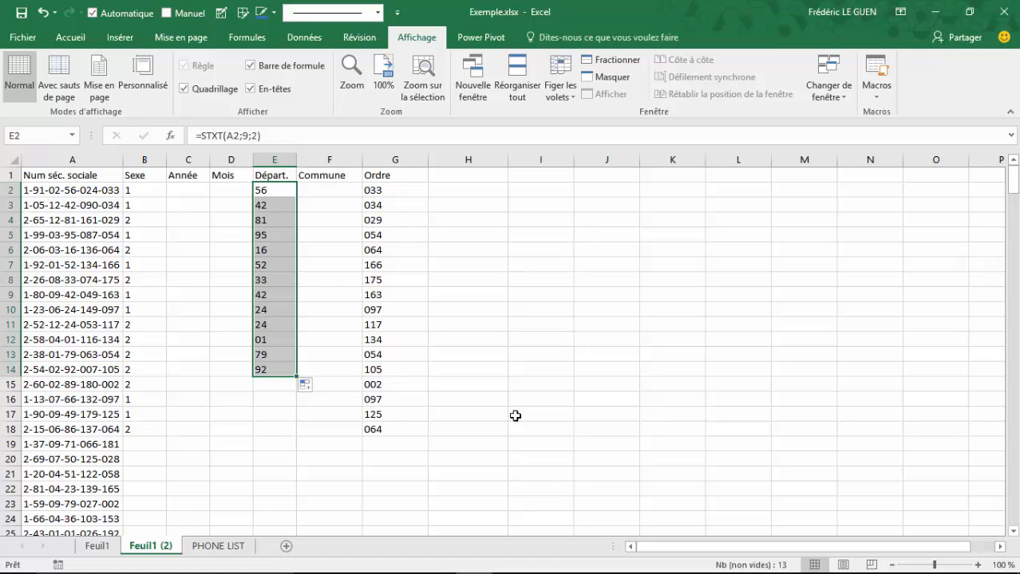
Insert an empty row above the header row.
left_click(11, 175)
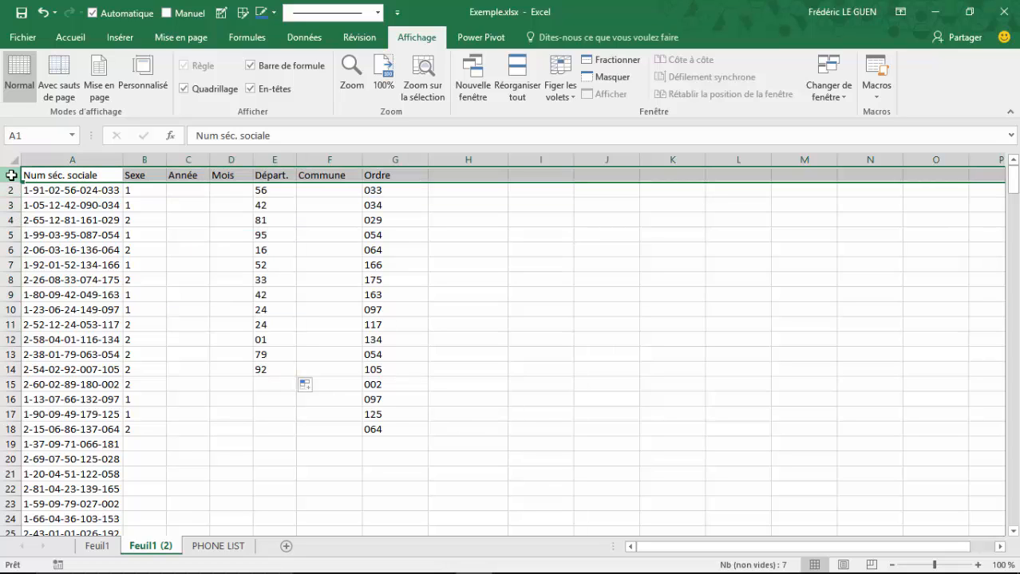
key("ctrl+KP_Add")
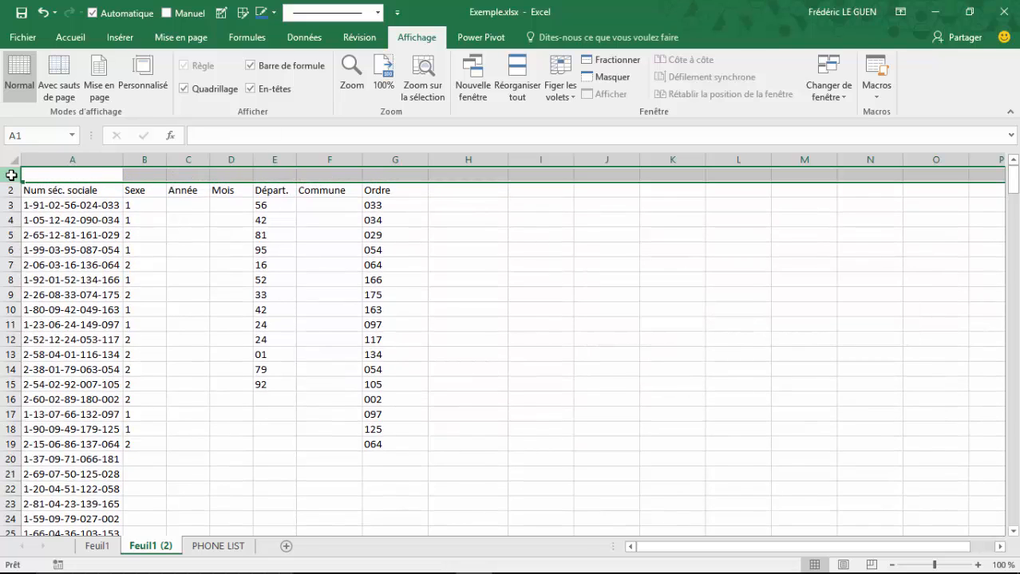
Locate the first hyphen with =CHERCHE("-";$A$3) in C1 and fill the formula across to G1.
key("Right")
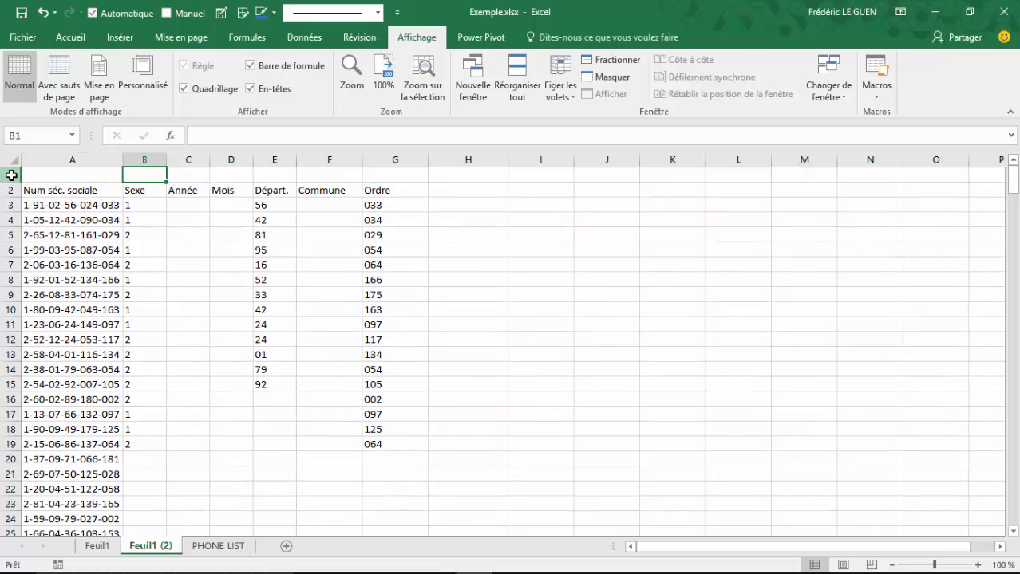
key("Right")
type("=ch")
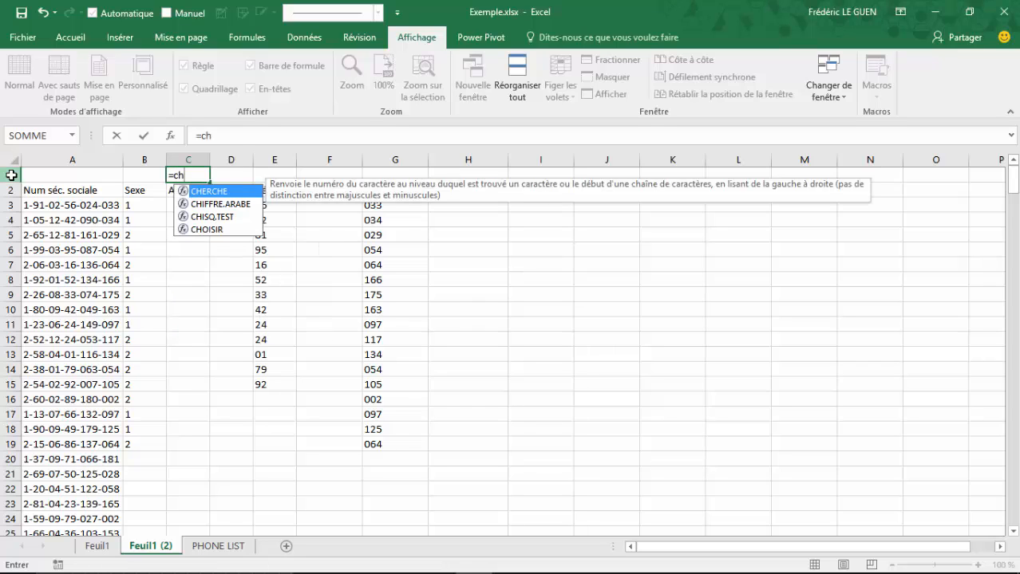
key("Tab")
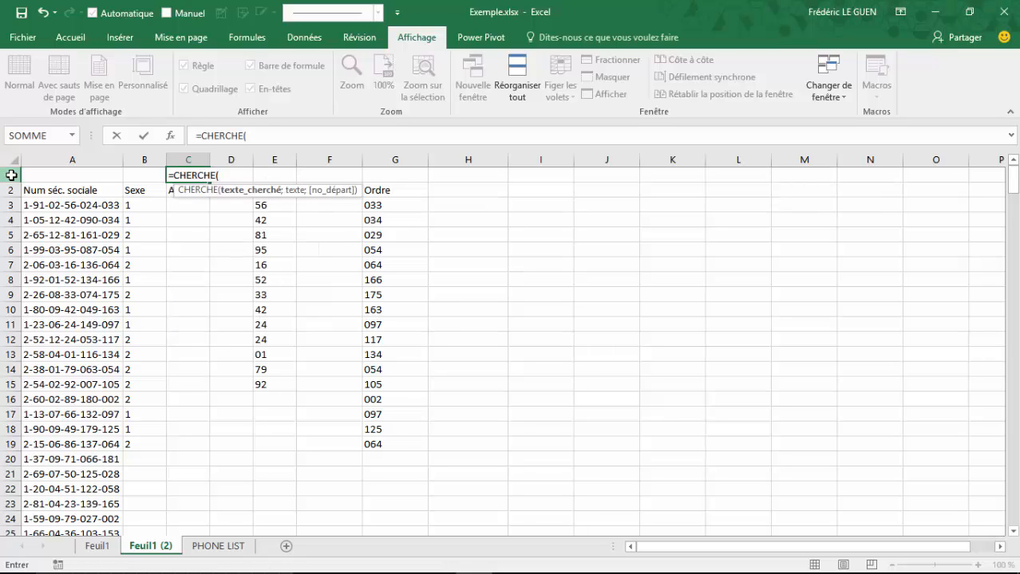
type("\"-\";")
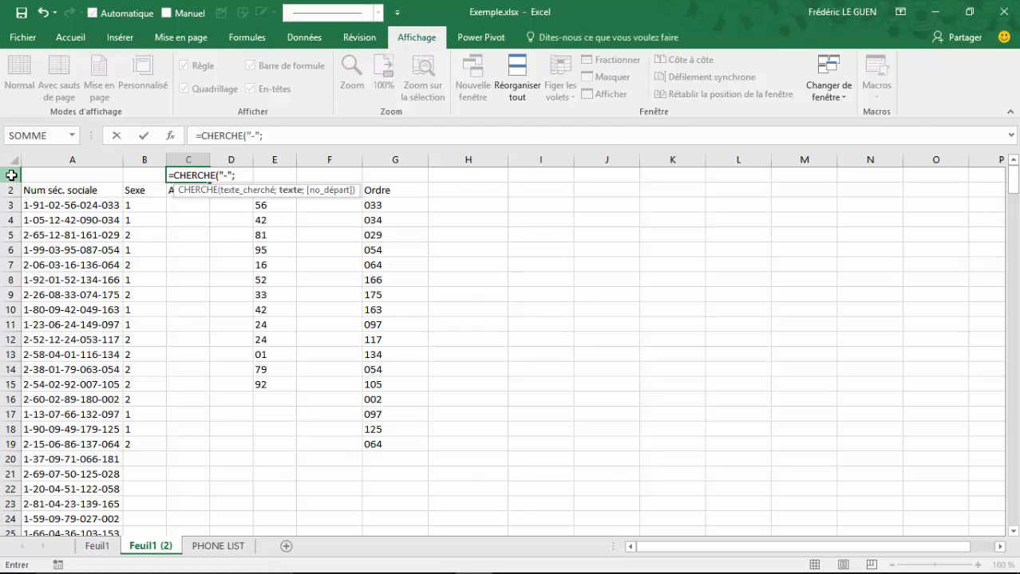
left_click(40, 205)
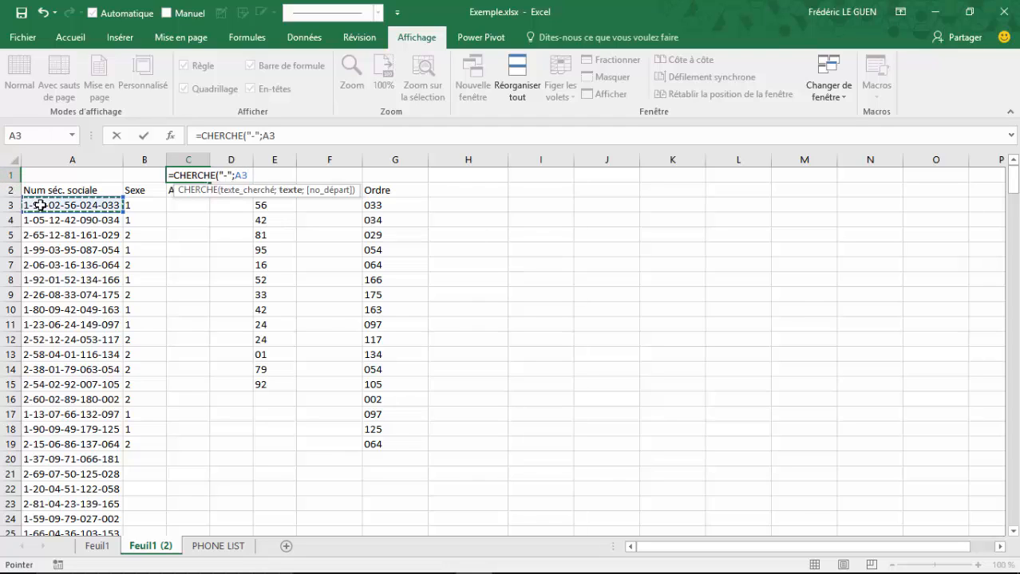
key("F4")
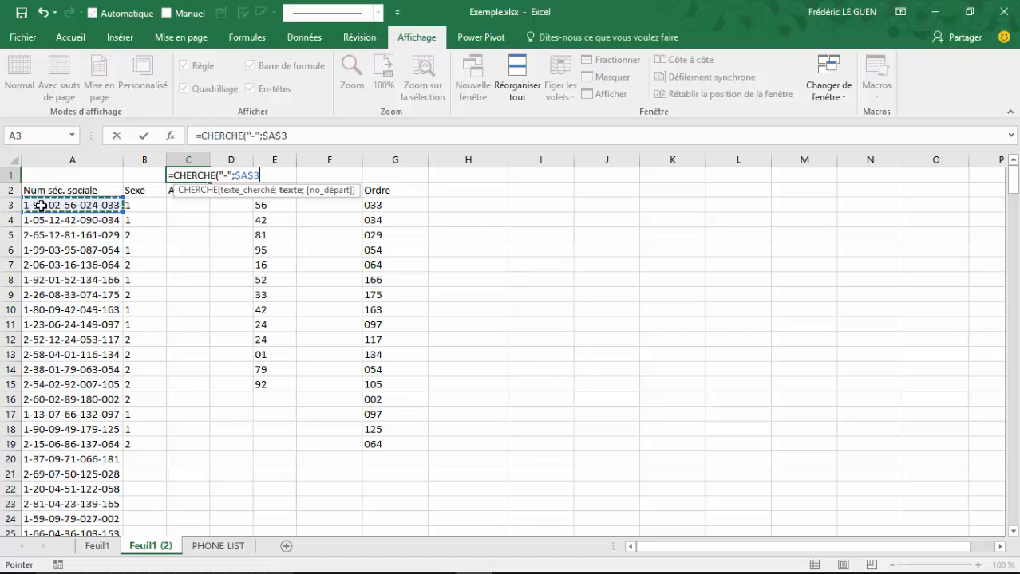
type(")")
key("Return")
key("Up")
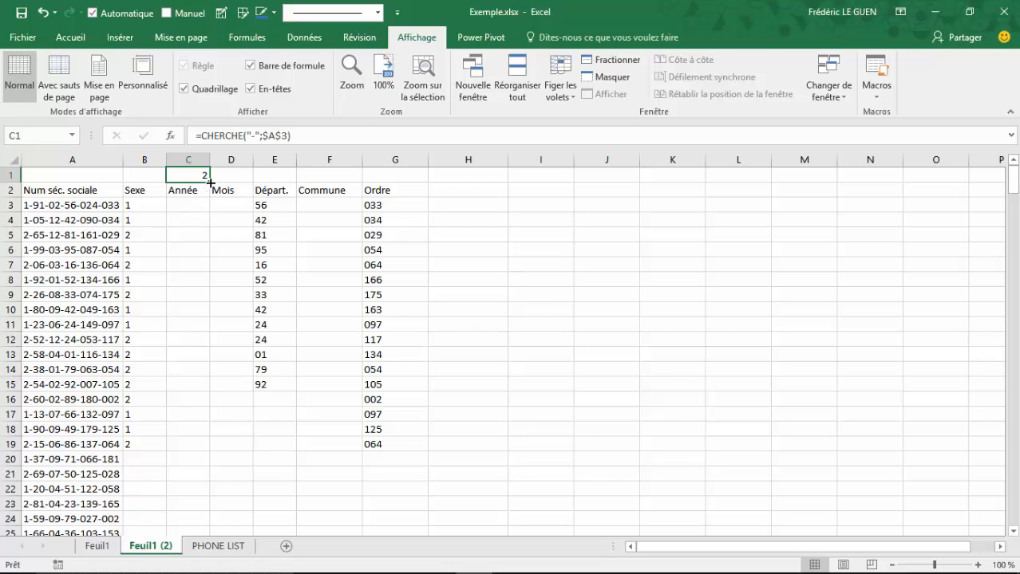
left_click_drag(210, 183, 406, 188)
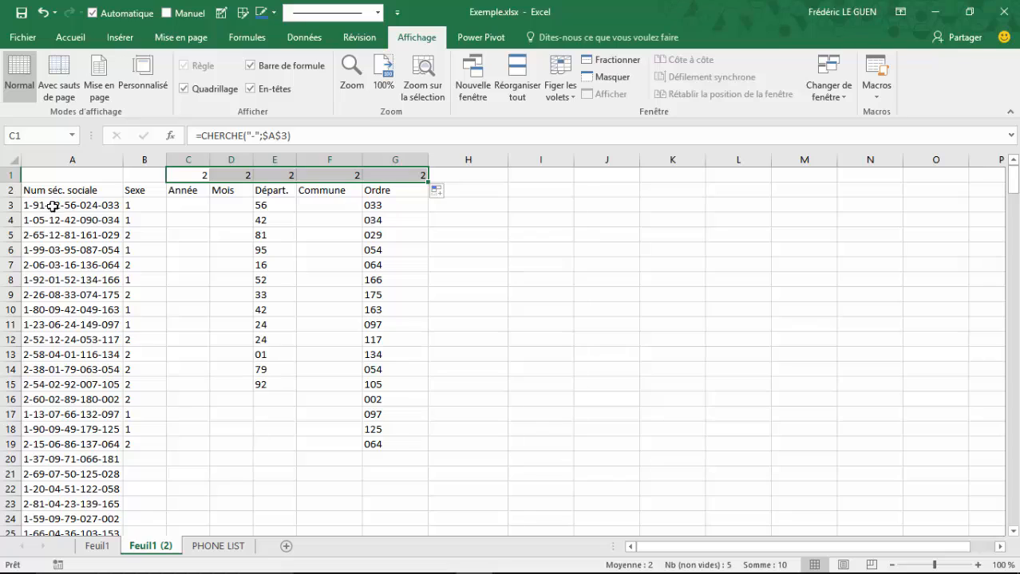
Add C1+1 as the start position in D1, giving =CHERCHE("-";$A$3;C1+1), and fill it across to G1.
left_click(227, 175)
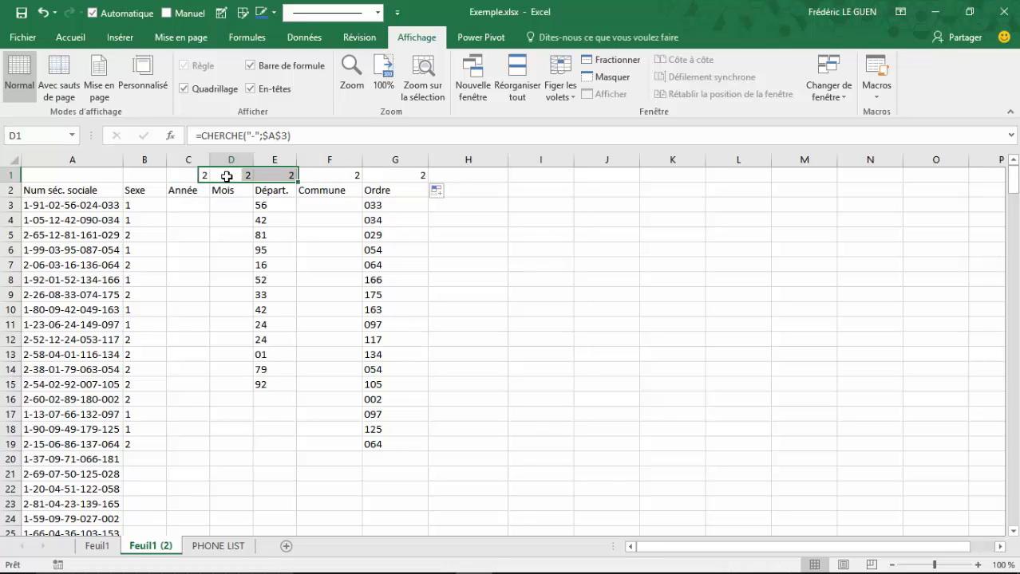
left_click(289, 136)
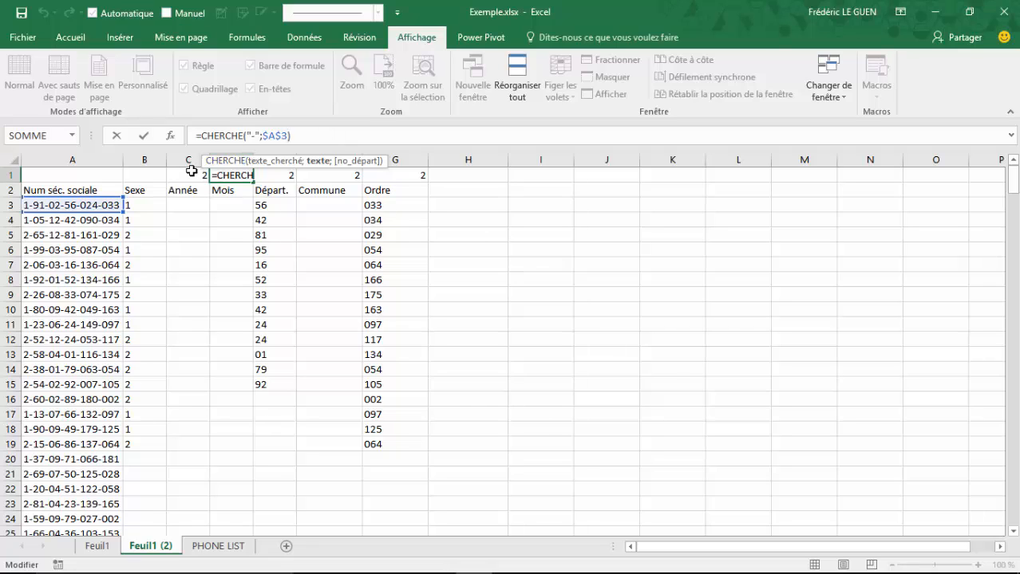
type(";")
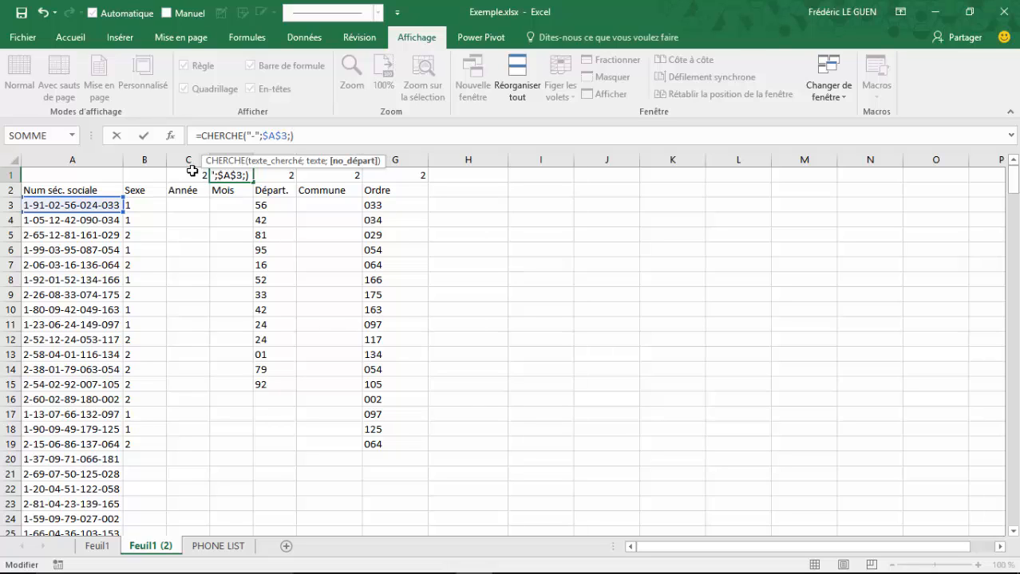
left_click(192, 175)
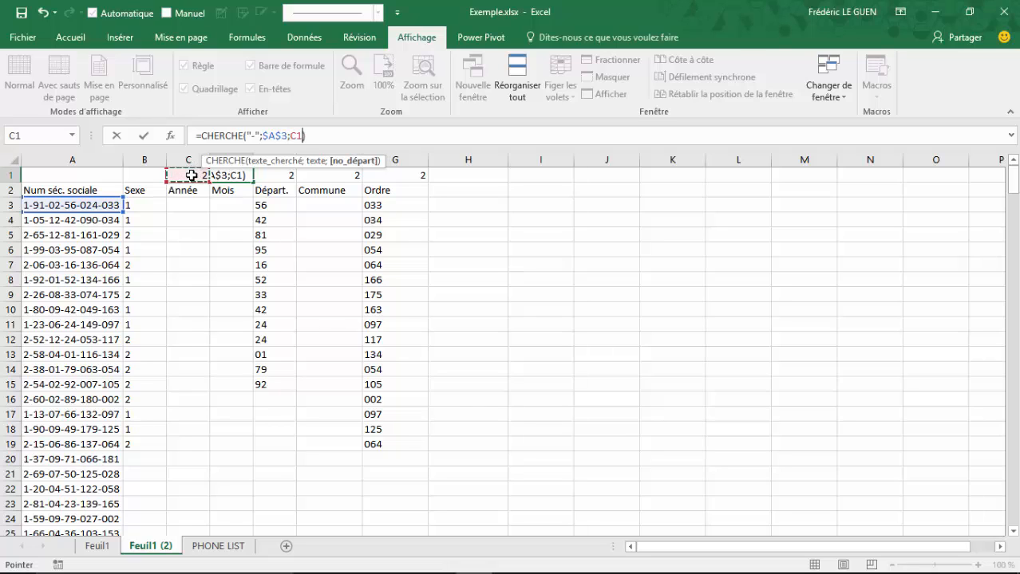
type("+1")
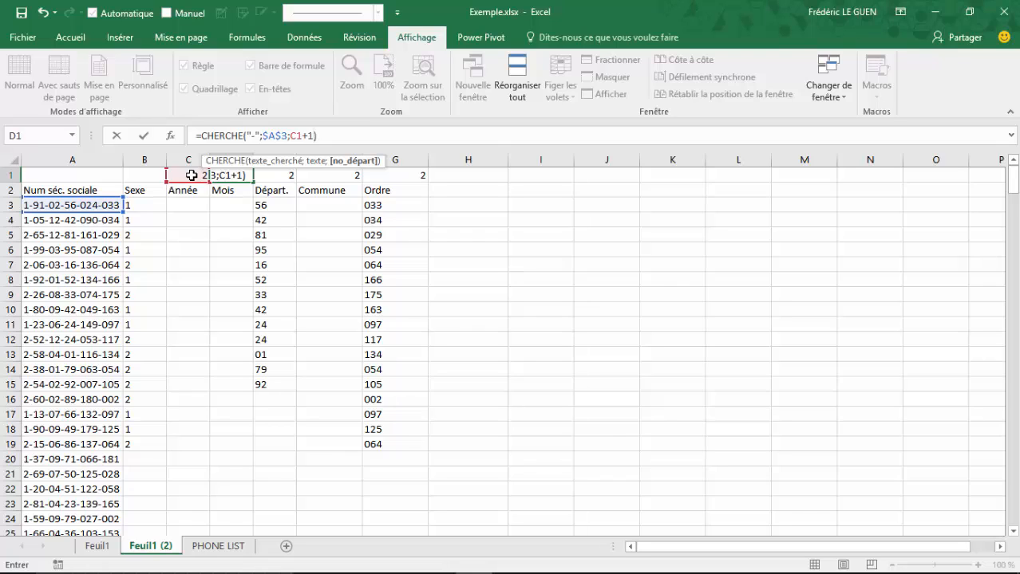
key("Return")
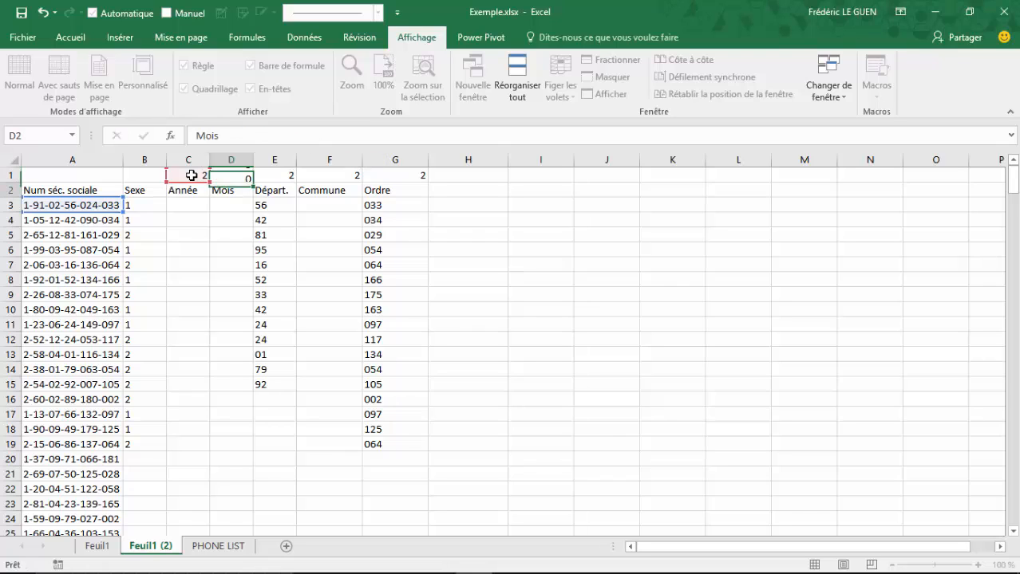
key("Up")
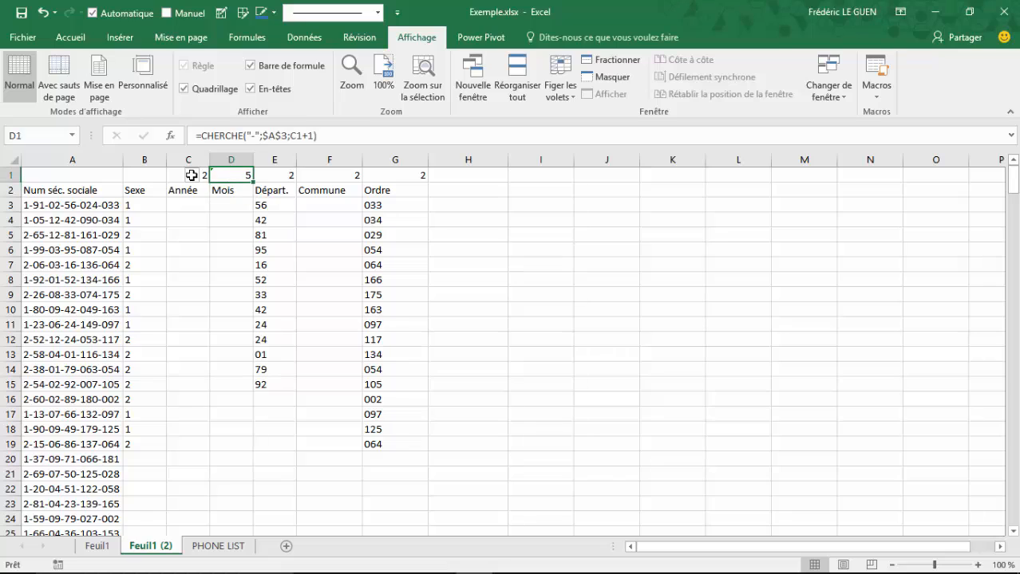
left_click_drag(252, 182, 421, 192)
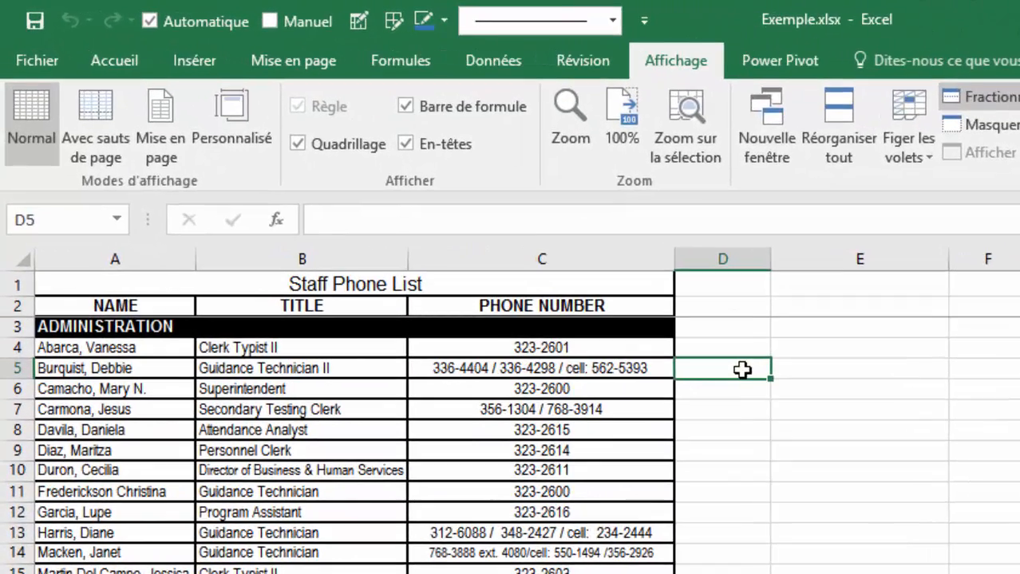
Locate the text "cell:" in the phone entry of C5 by entering =CHERCHE("cell:";C5) in D5.
type("=ch")
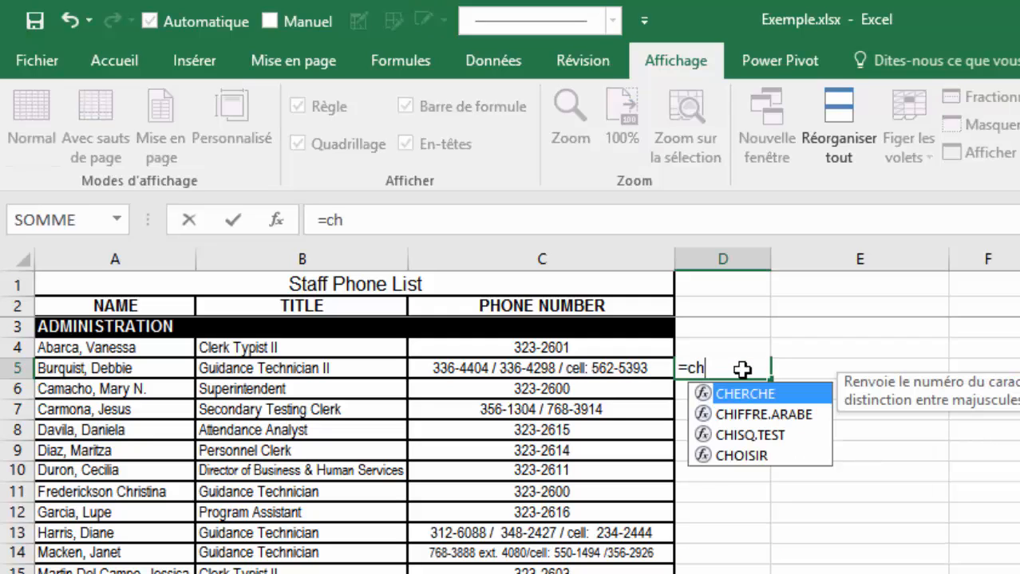
key("Tab")
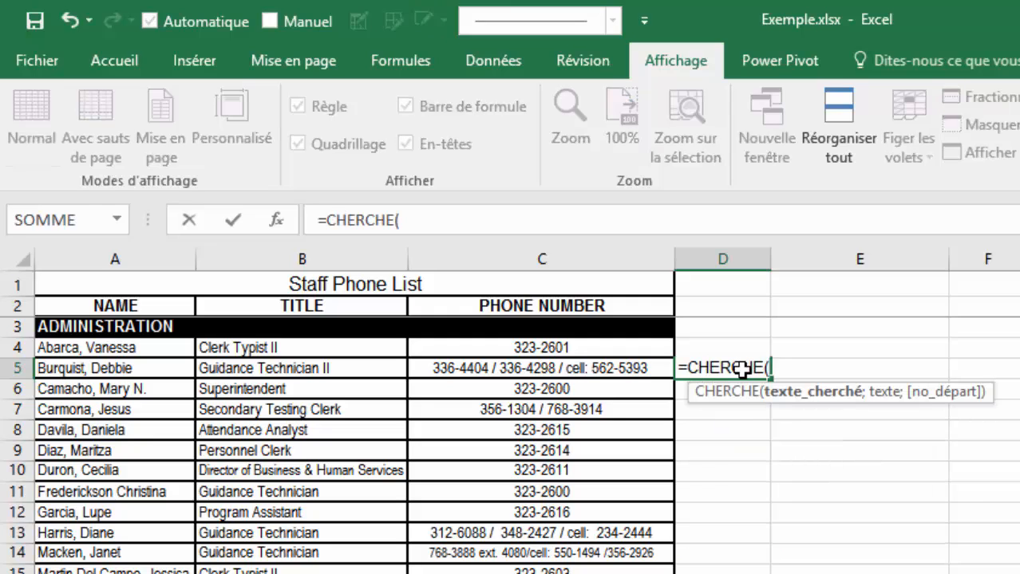
type("\"cell")
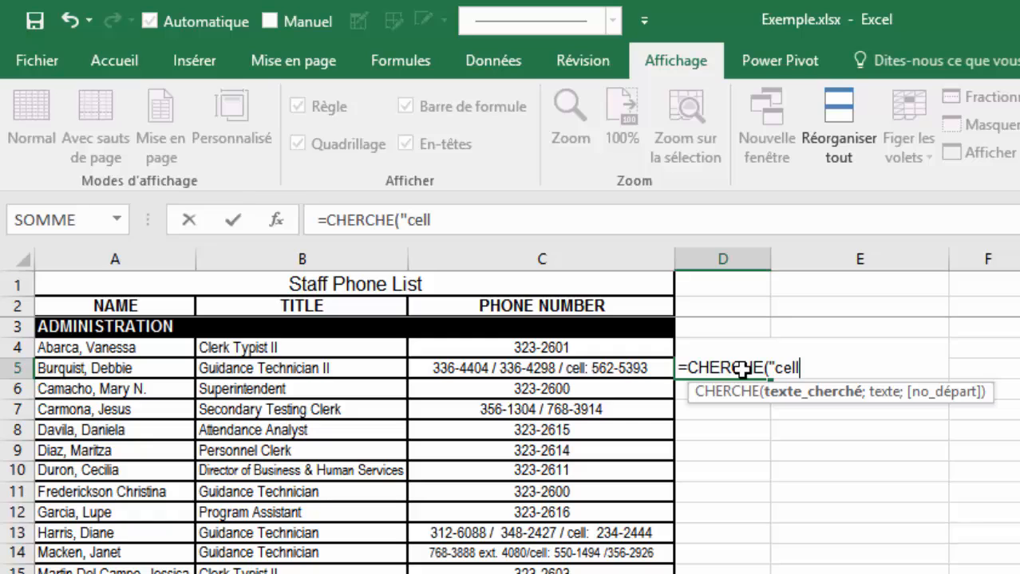
type(":\";")
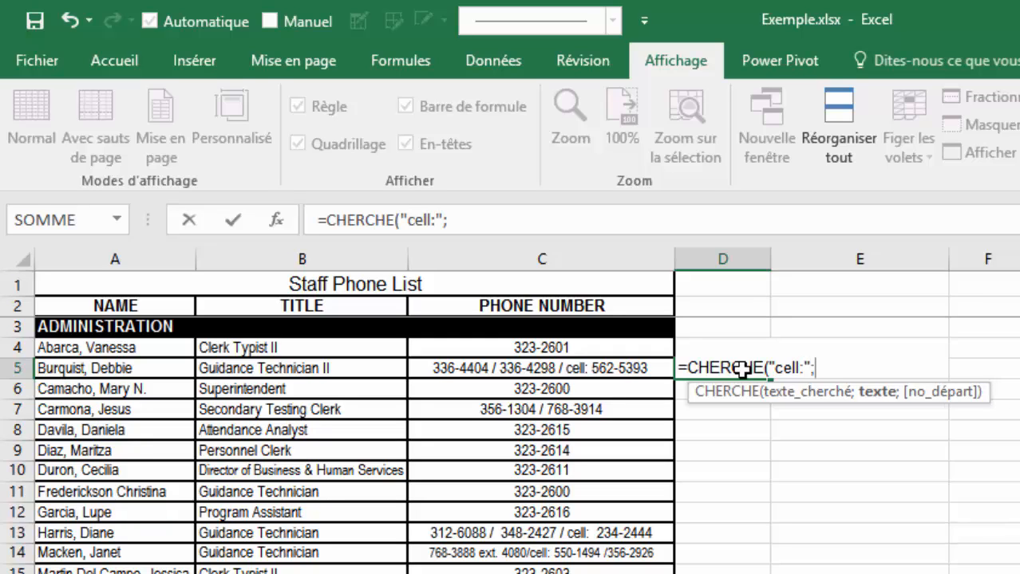
key("Left")
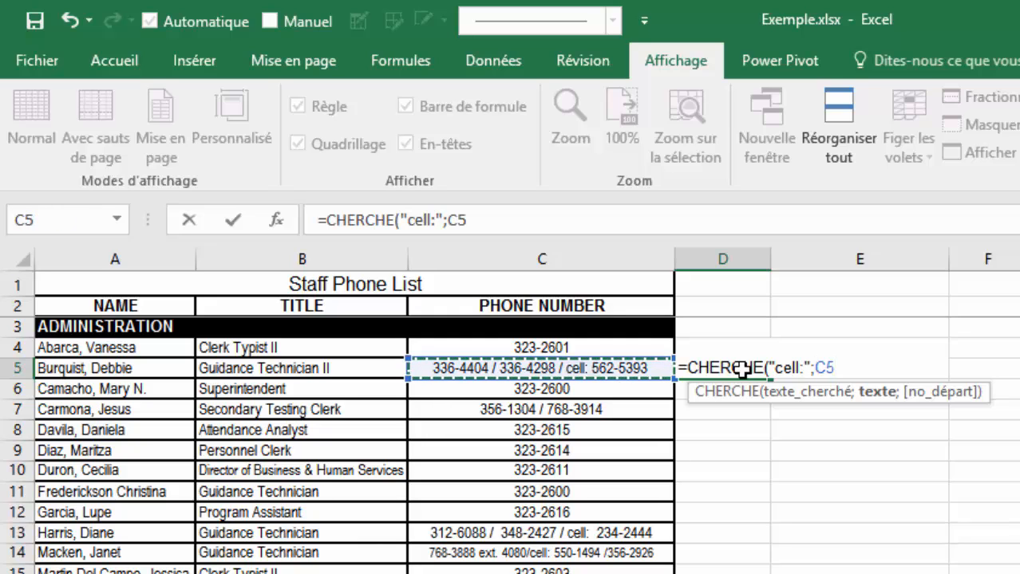
key("Return")
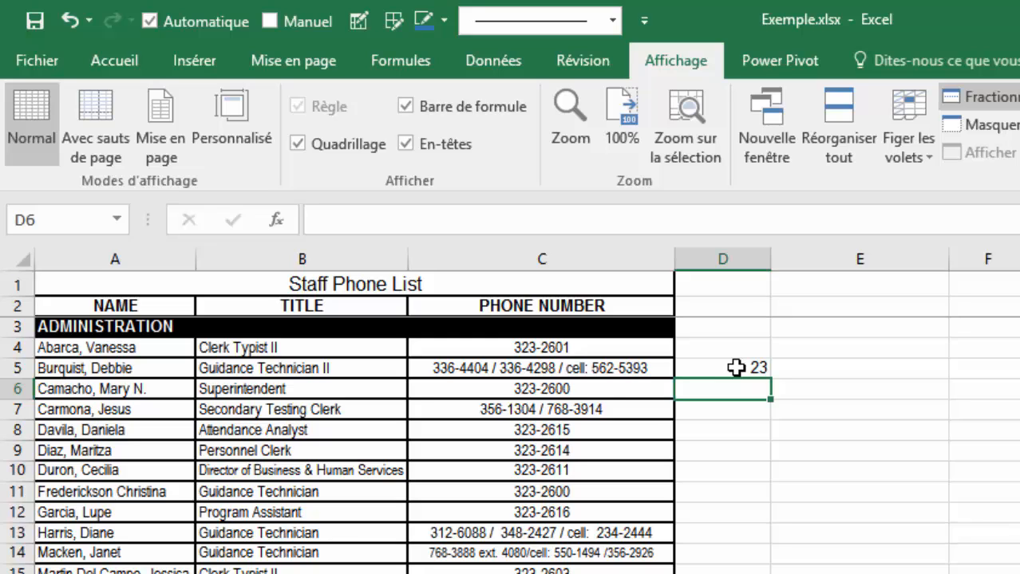
Try extracting the cell number in D5 with =DROITE(C5;CHERCHE("cell:";C5)), and undo that formula change.
left_click(735, 367)
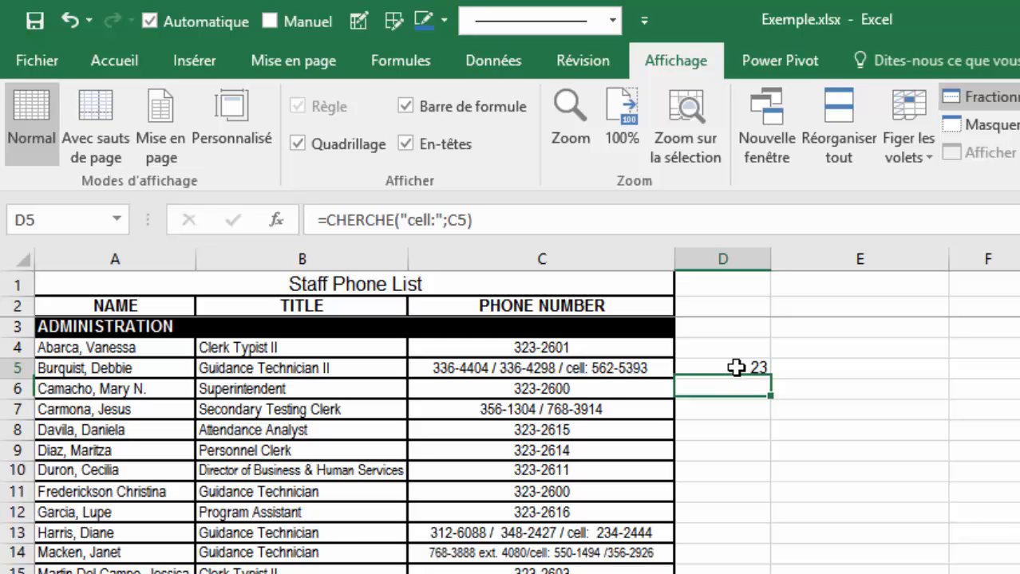
left_click(327, 220)
type("dr")
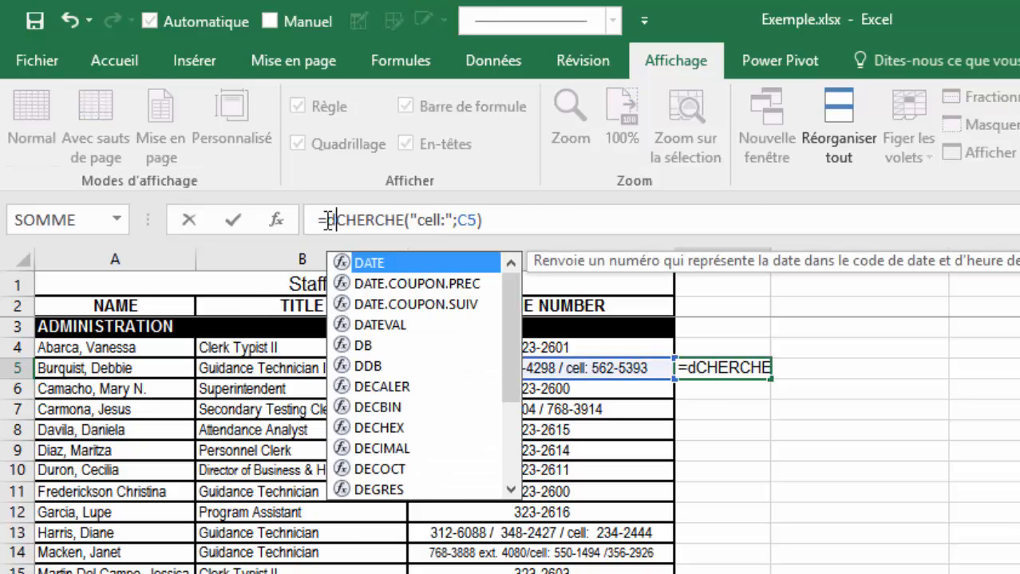
key("Tab")
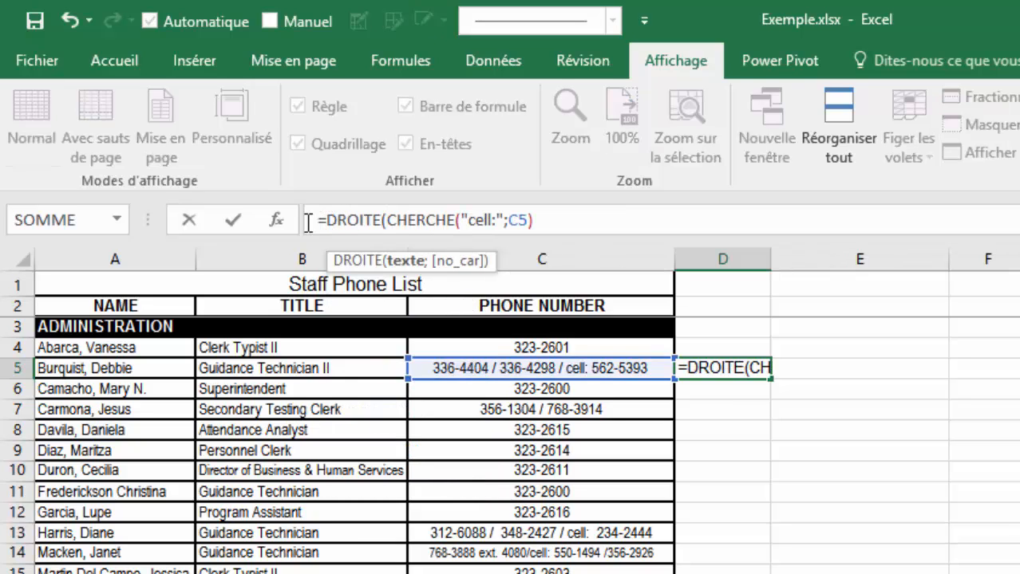
left_click(445, 369)
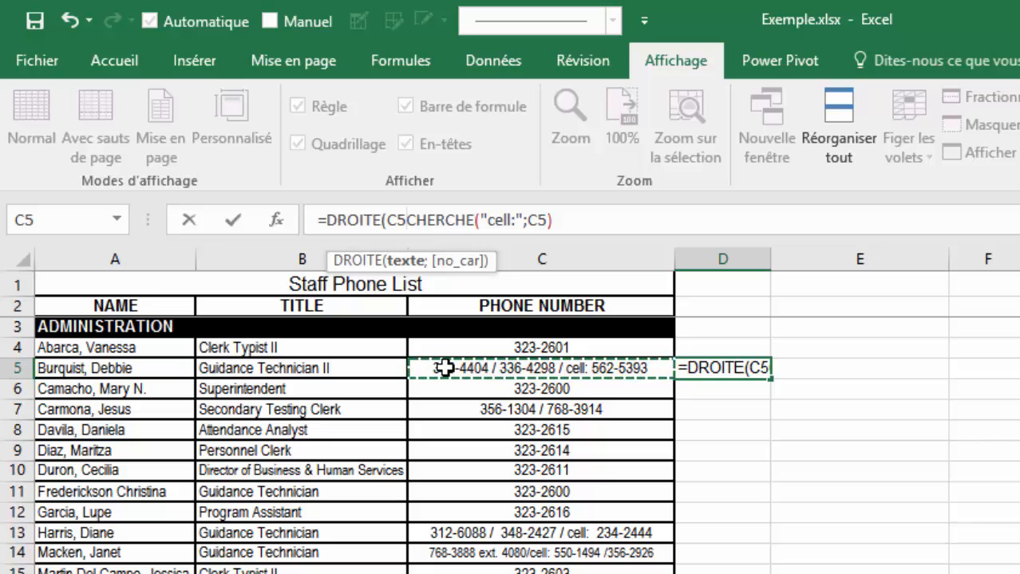
type(";C5")
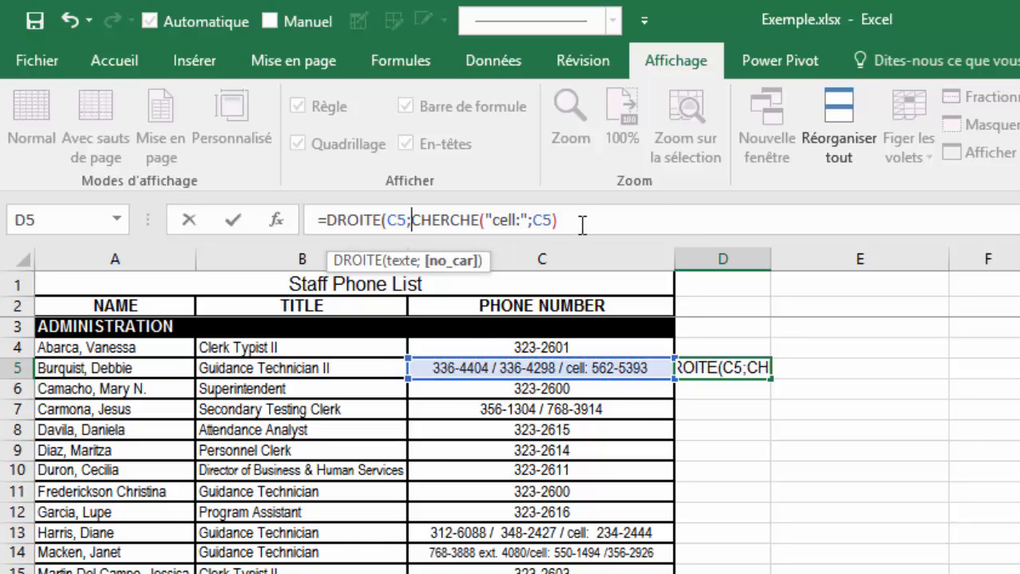
type(")")
key("Return")
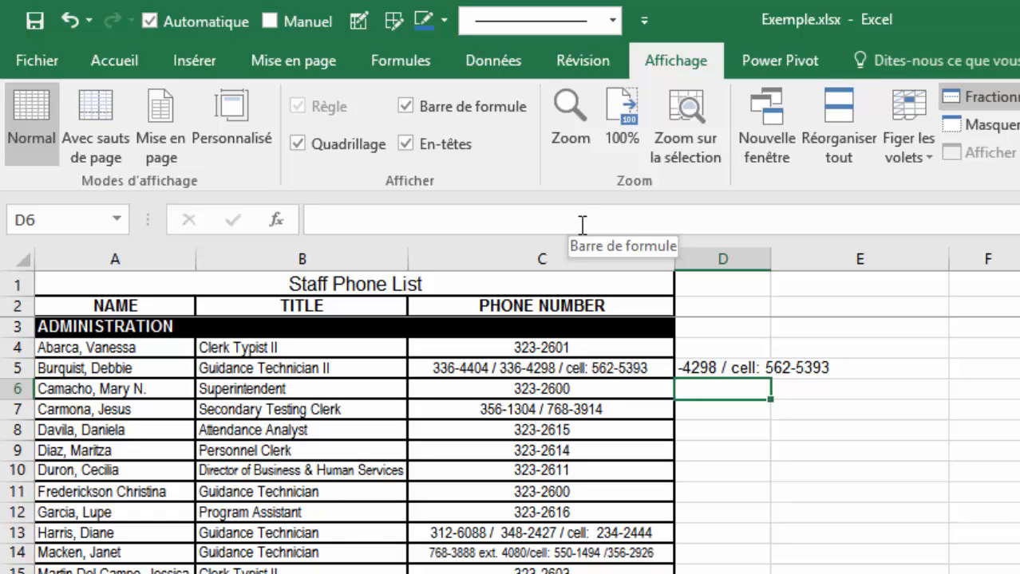
key("Up")
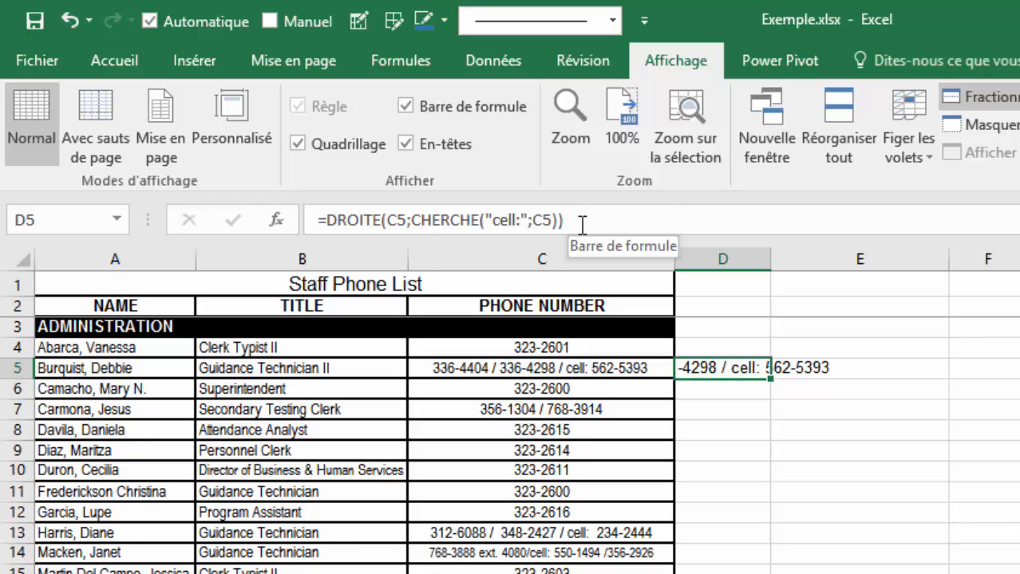
key("ctrl+z")
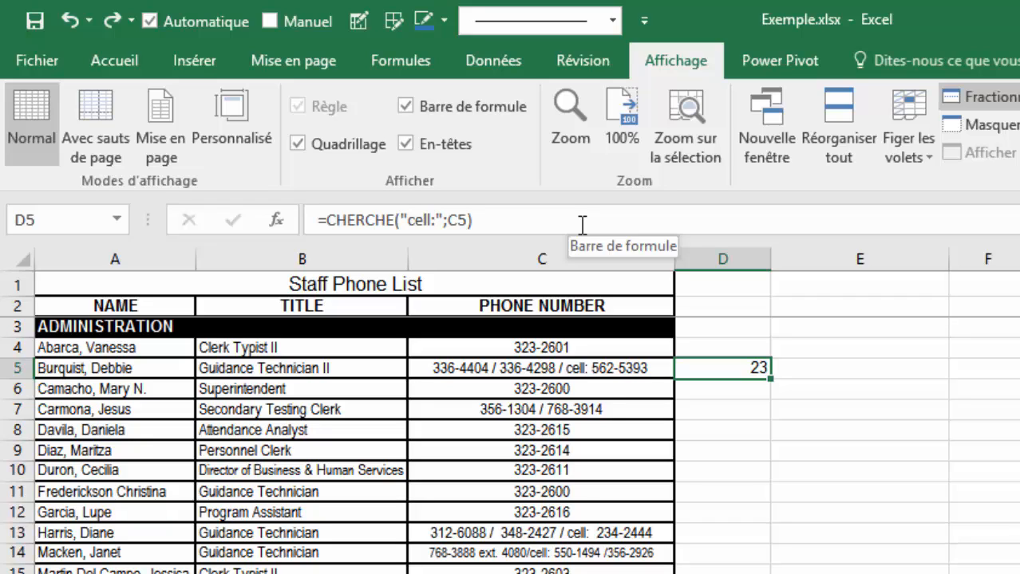
Subtract the CHERCHE position from the text length, making the D5 formula =NBCAR(C5)-CHERCHE("cell:";C5).
left_click(327, 222)
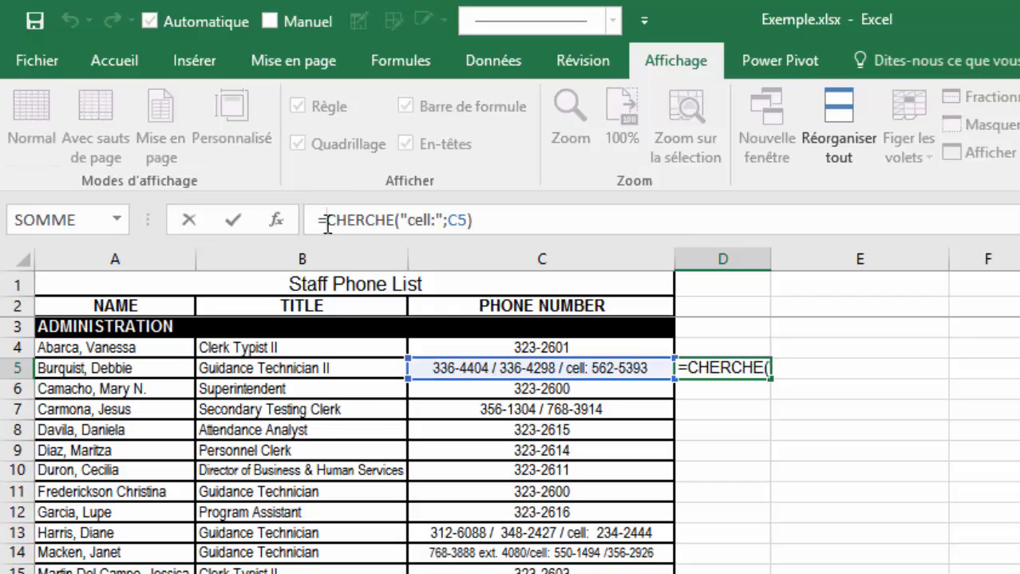
type("nbc")
key("Tab")
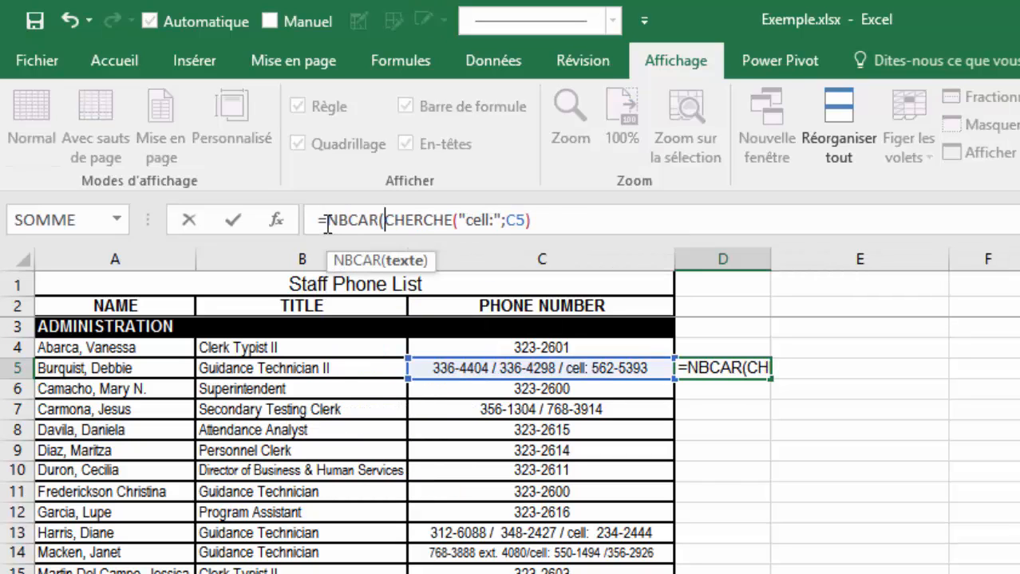
left_click(457, 361)
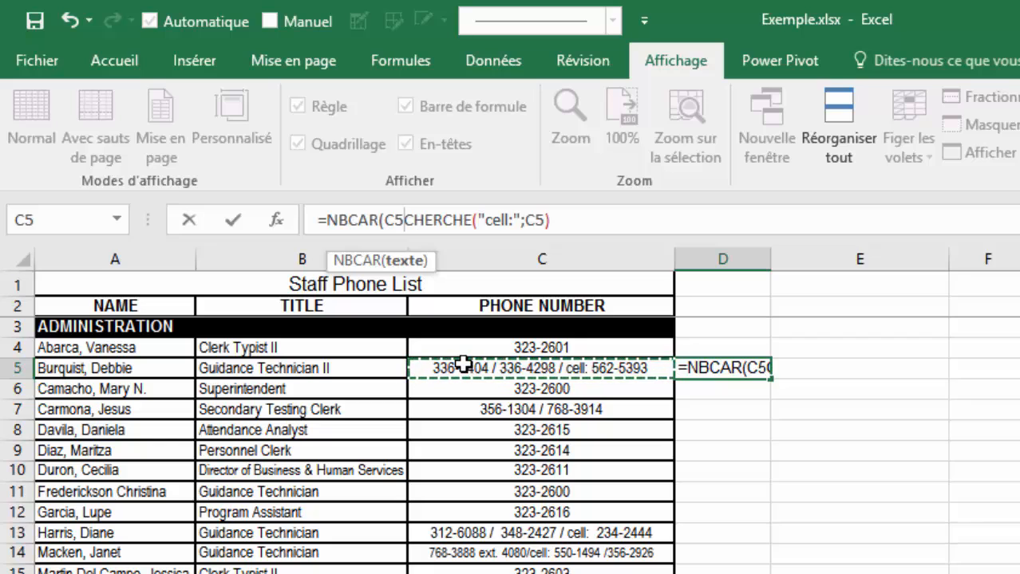
type(")-")
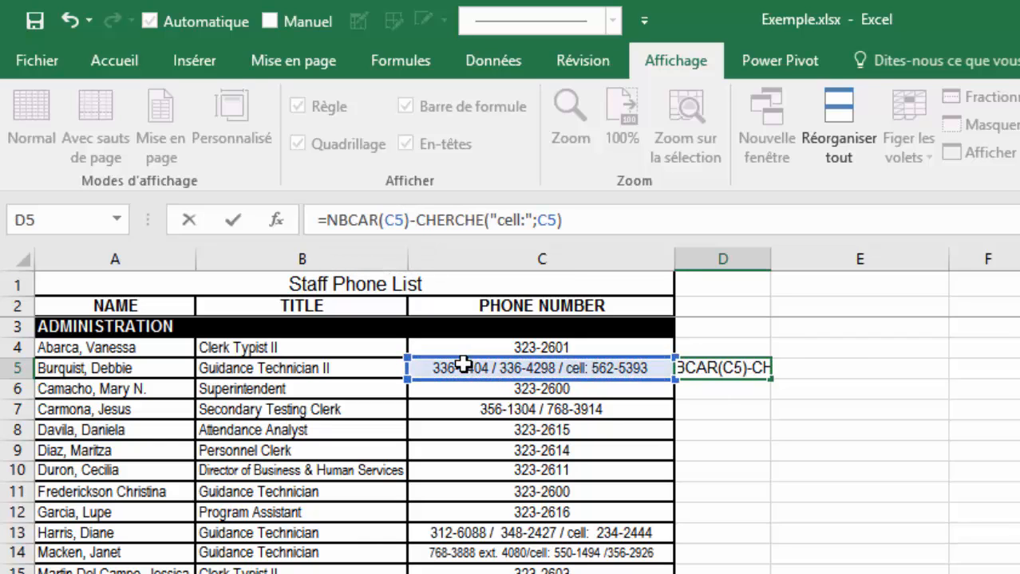
key("Return")
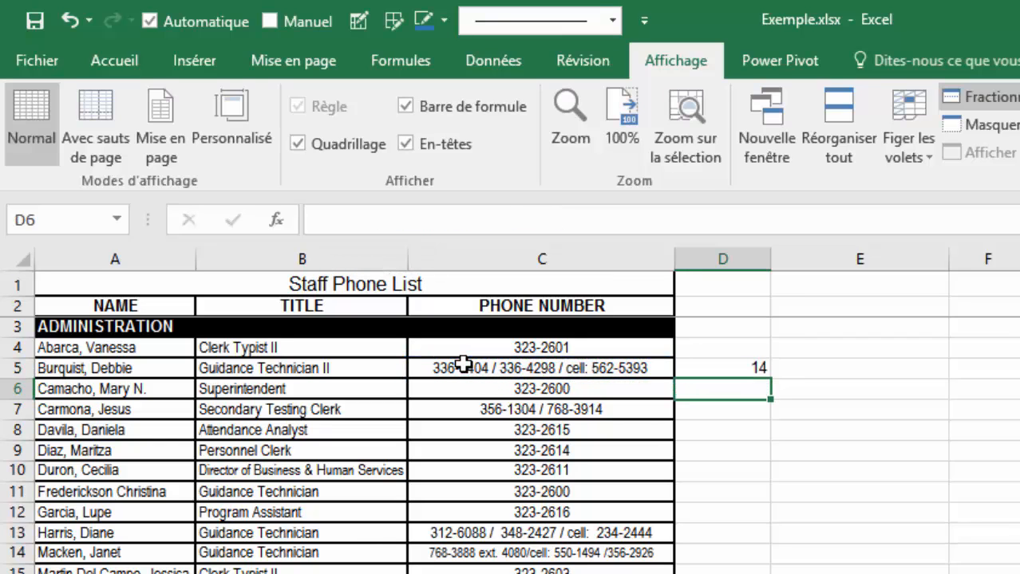
Replace the NBCAR(C5) part of the D5 formula with its calculated value, and undo the replacement.
left_click(731, 368)
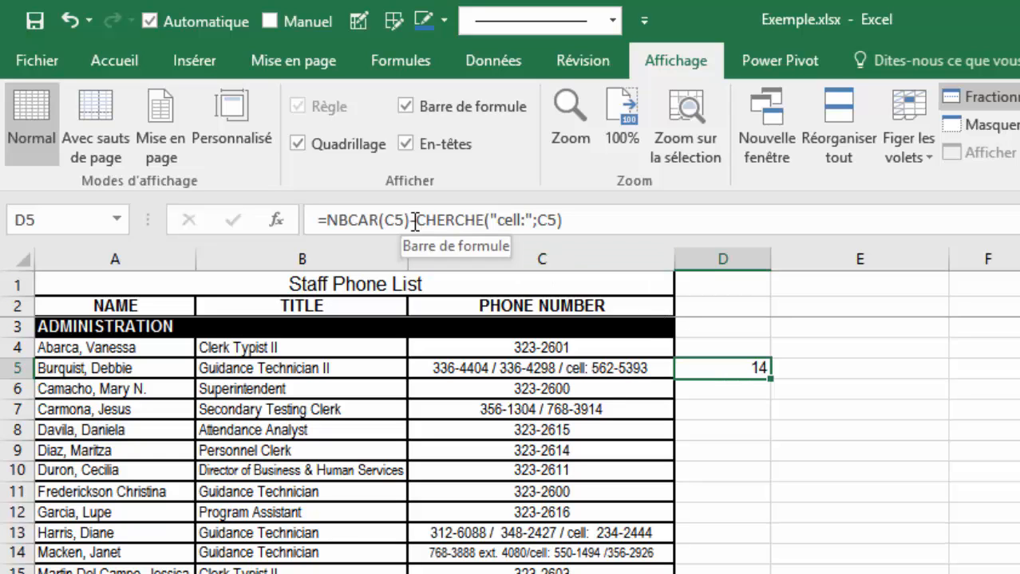
left_click_drag(412, 220, 333, 220)
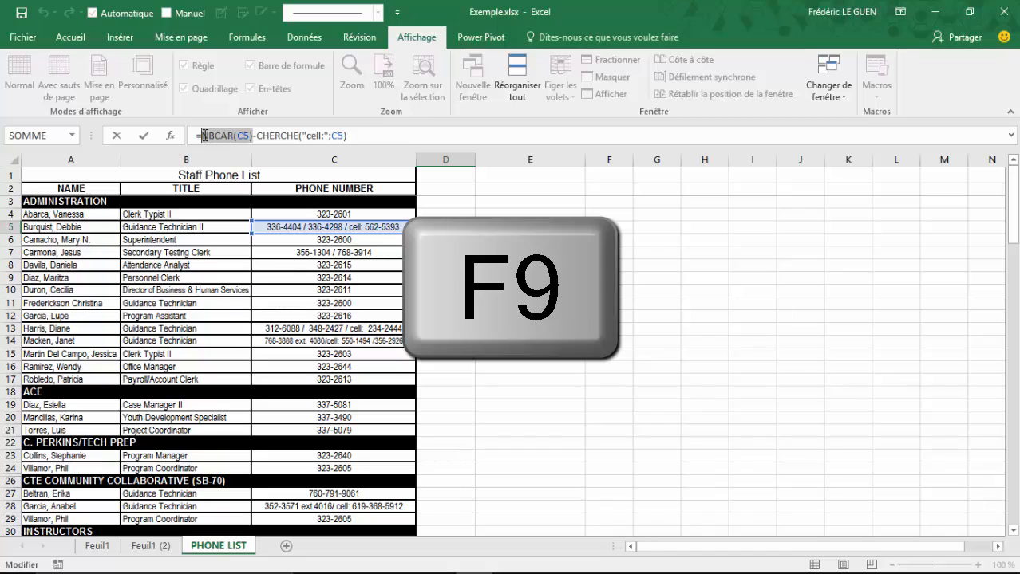
key("F9")
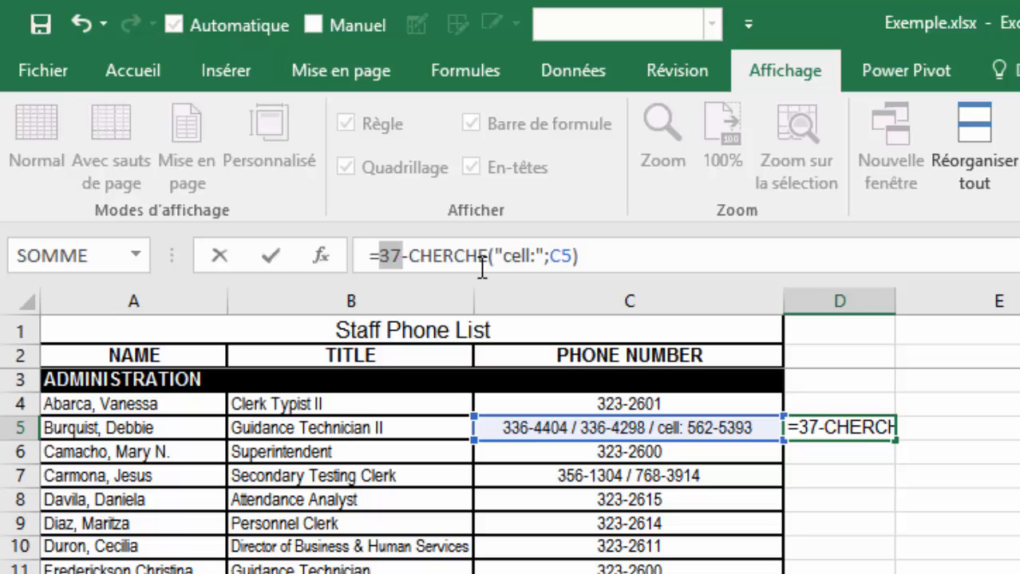
key("Return")
left_click(816, 425)
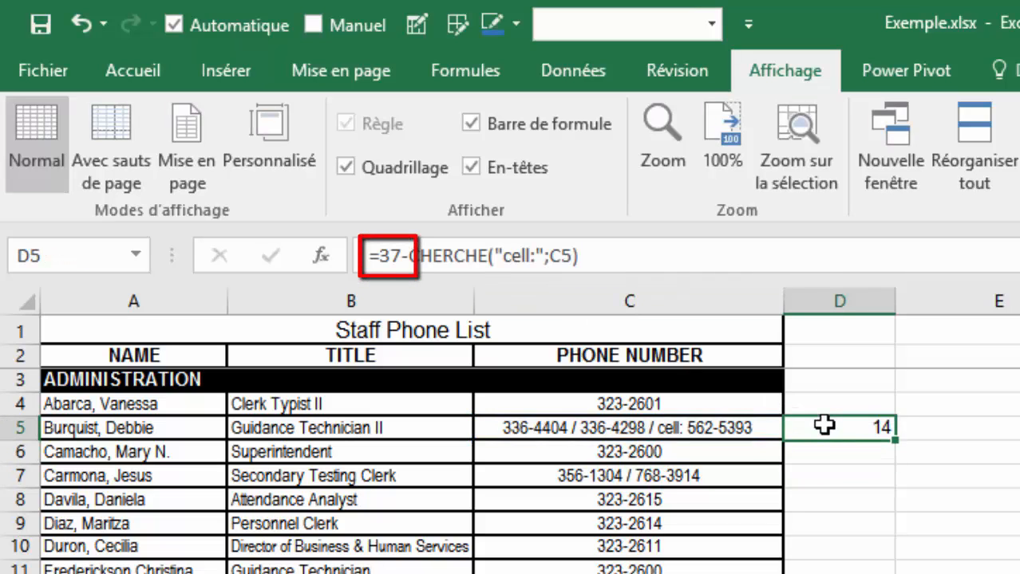
key("ctrl+z")
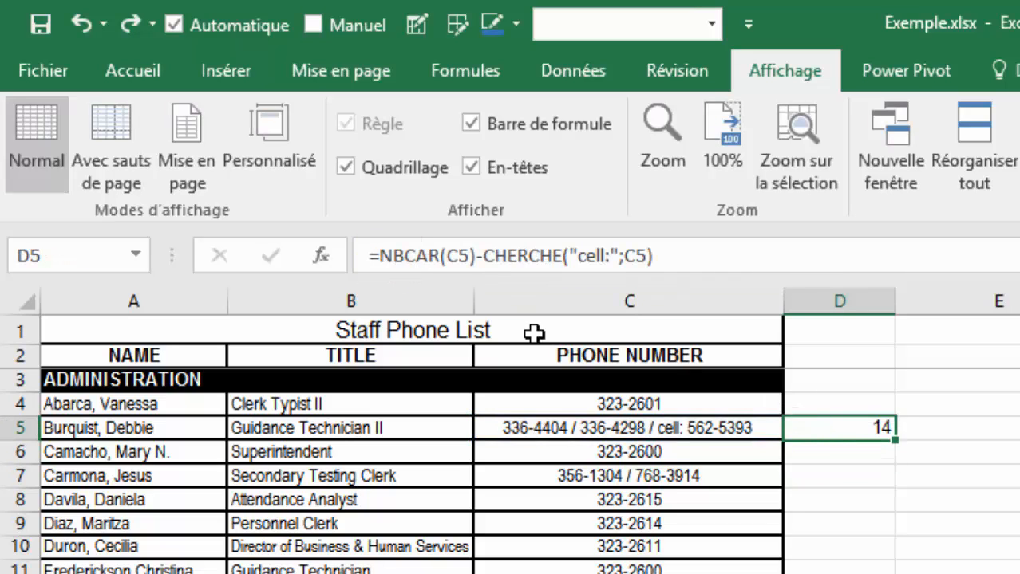
Evaluate the NBCAR(C5) and CHERCHE("cell:";C5) parts of the D5 formula separately, cancelling each edit to keep the formula.
left_click(384, 258)
left_click_drag(383, 257, 476, 257)
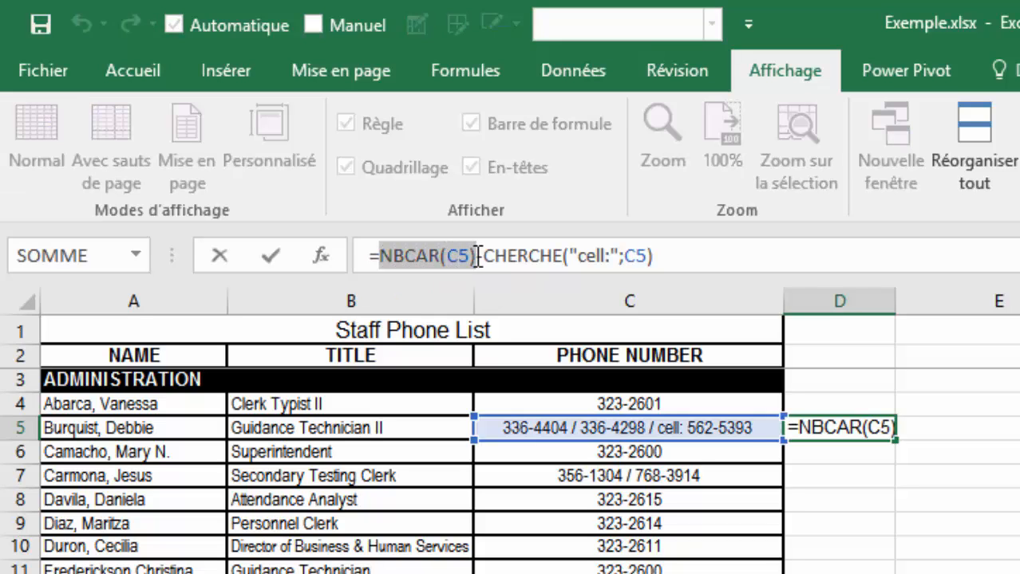
key("F9")
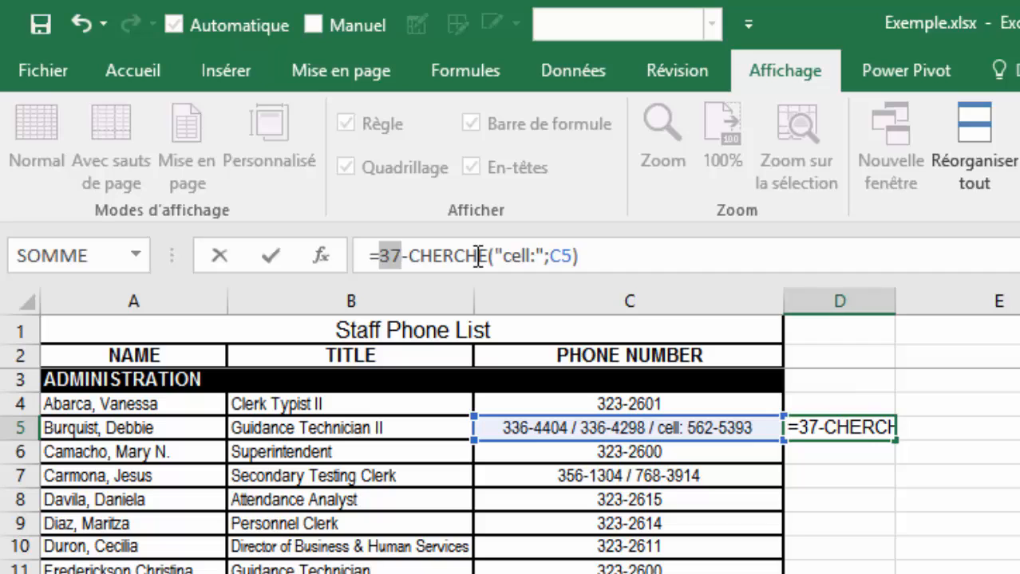
key("Escape")
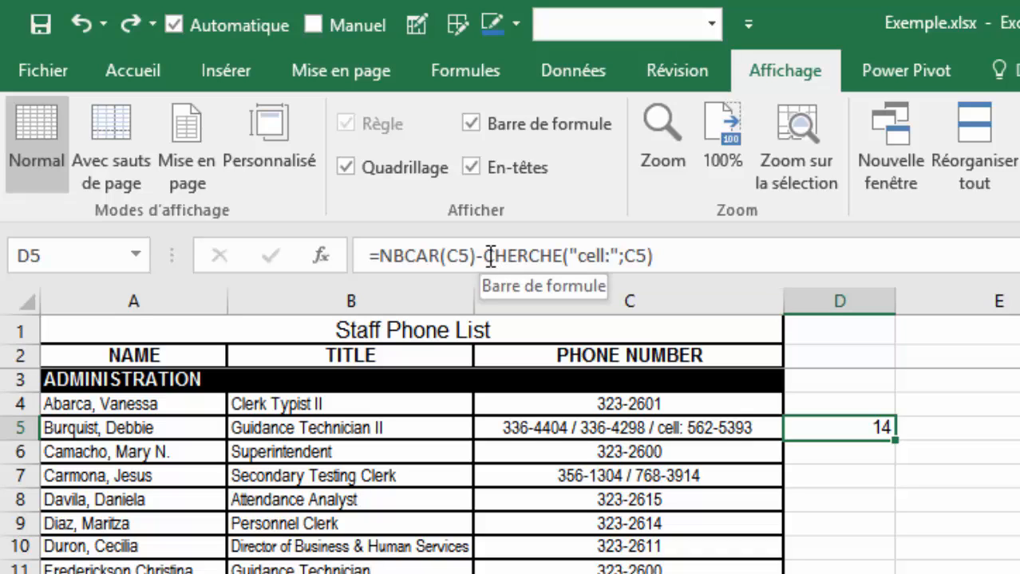
left_click_drag(485, 256, 661, 260)
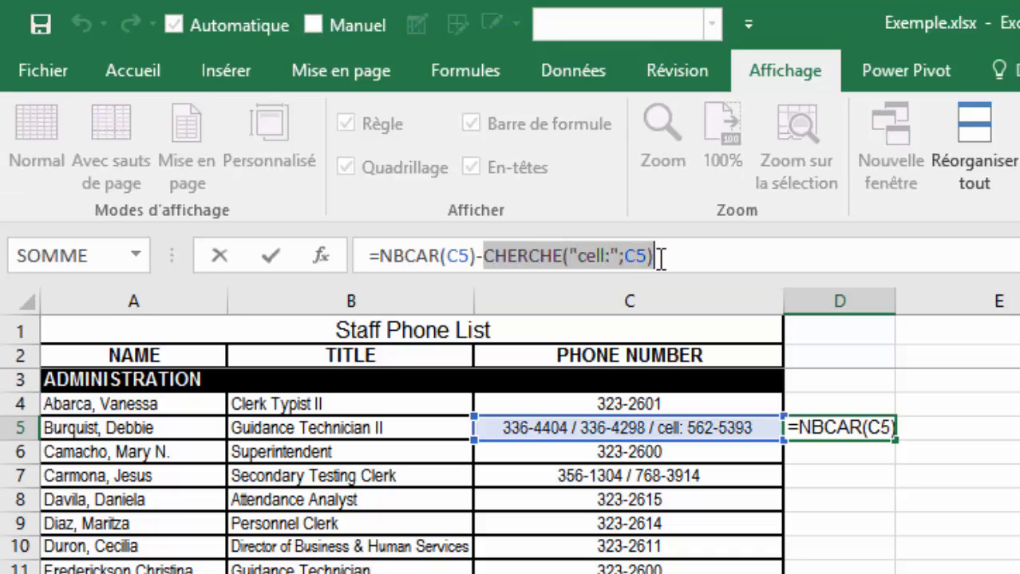
key("F9")
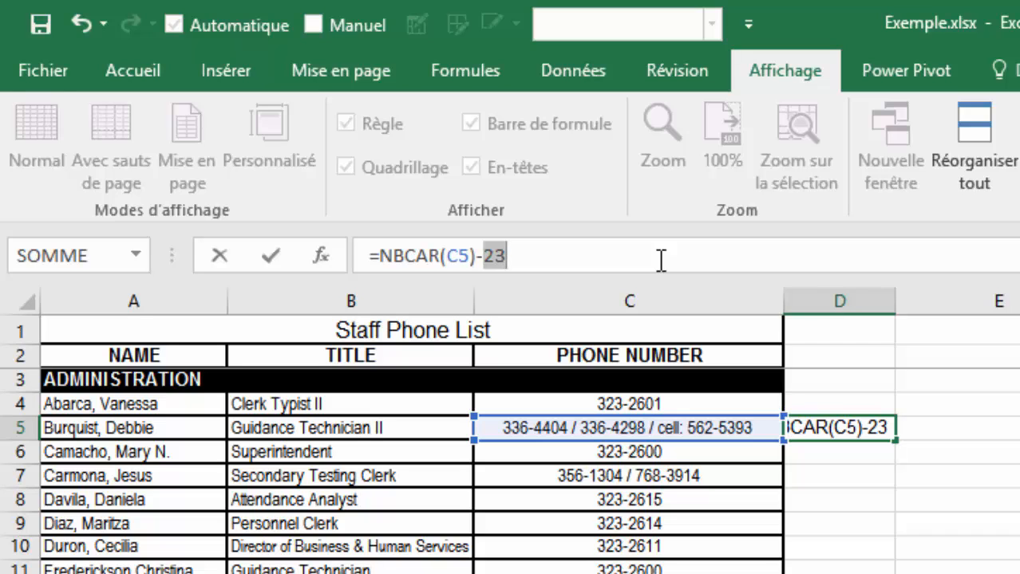
key("Escape")
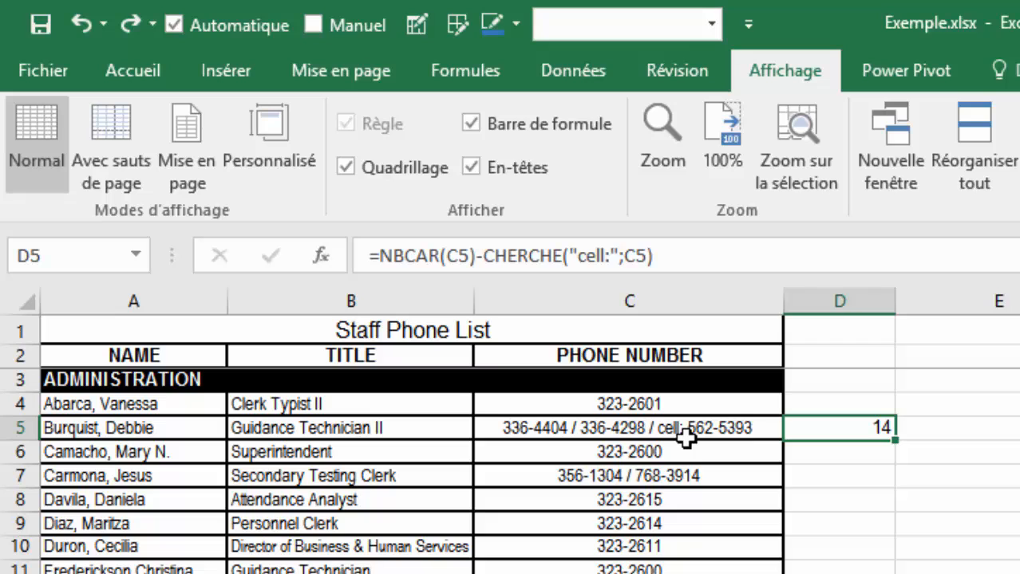
Add 5 to the CHERCHE position inside parentheses in D5, giving =NBCAR(C5)-(CHERCHE("cell:";C5)+5).
left_click(666, 257)
type("+")
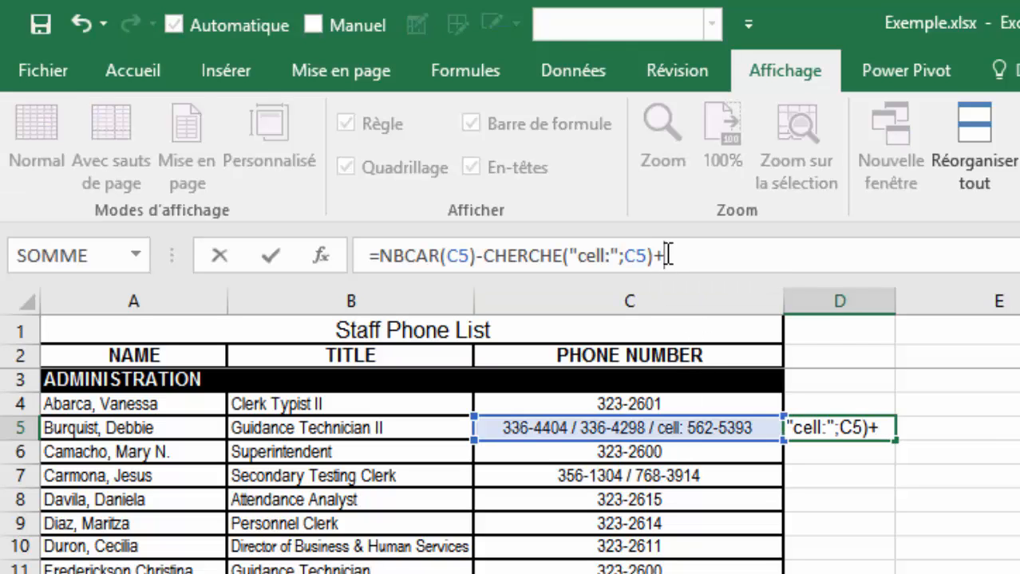
type("5)")
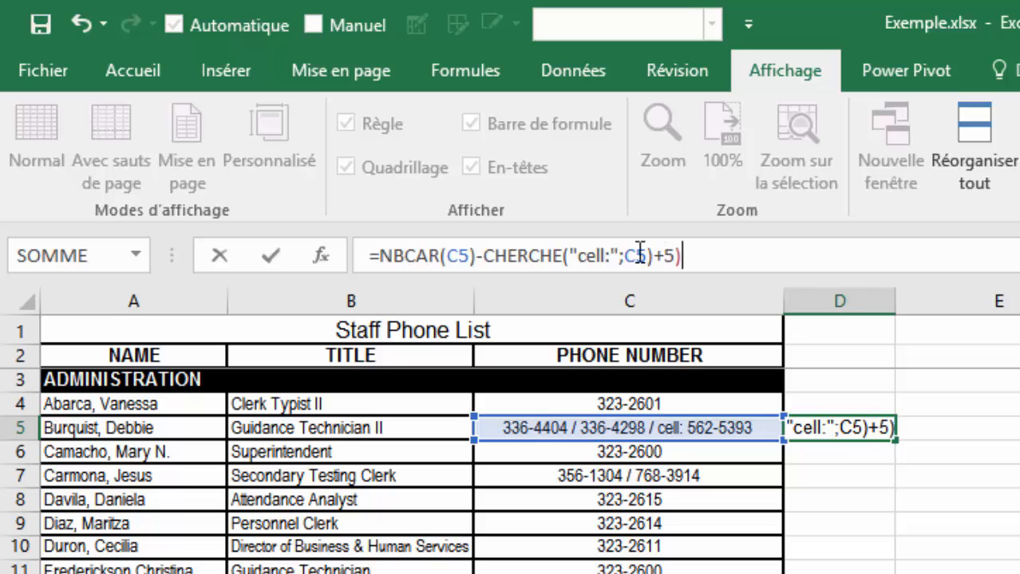
left_click(484, 256)
type("(")
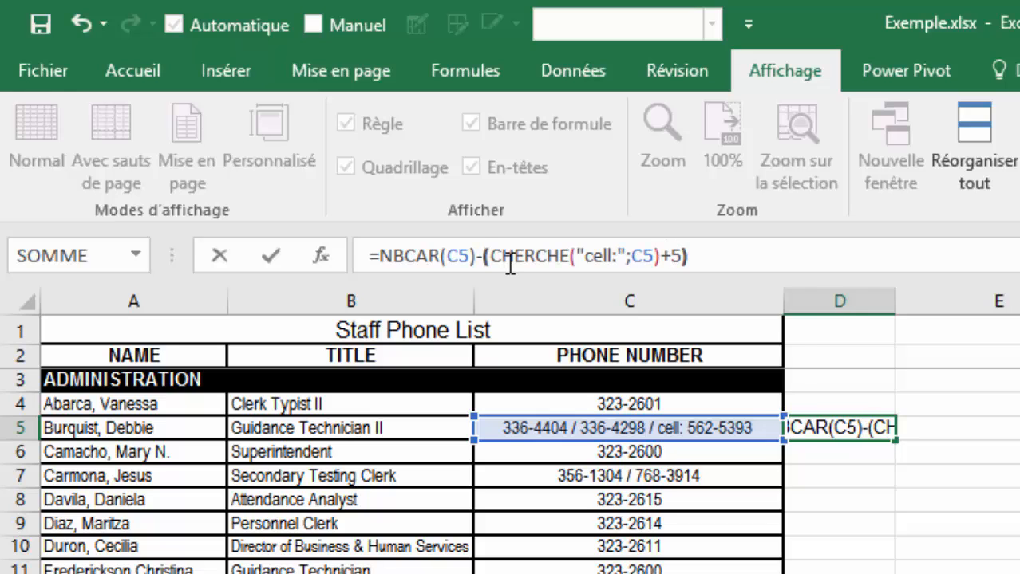
key("Return")
Wrap the D5 length calculation in DROITE with C5 as the text, giving =DROITE(C5;NBCAR(C5)-(CHERCHE("cell:";C5)+5)).
left_click(854, 431)
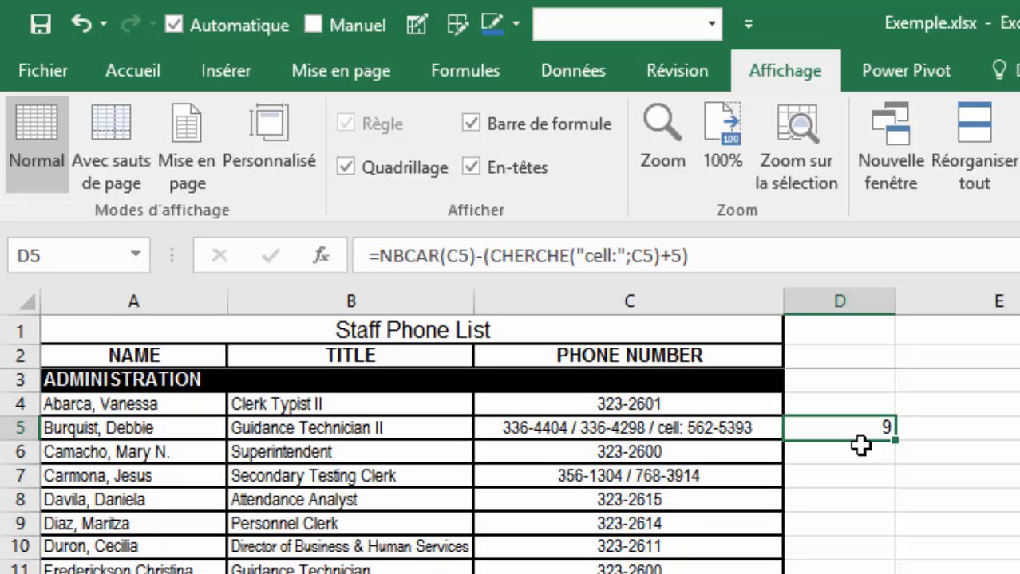
left_click(382, 255)
type("droite")
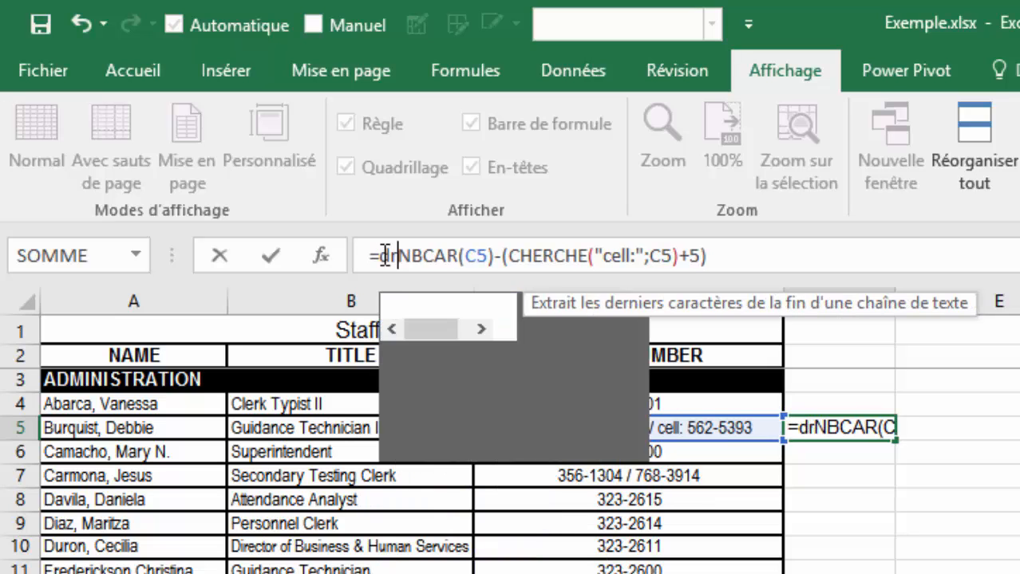
key("Tab")
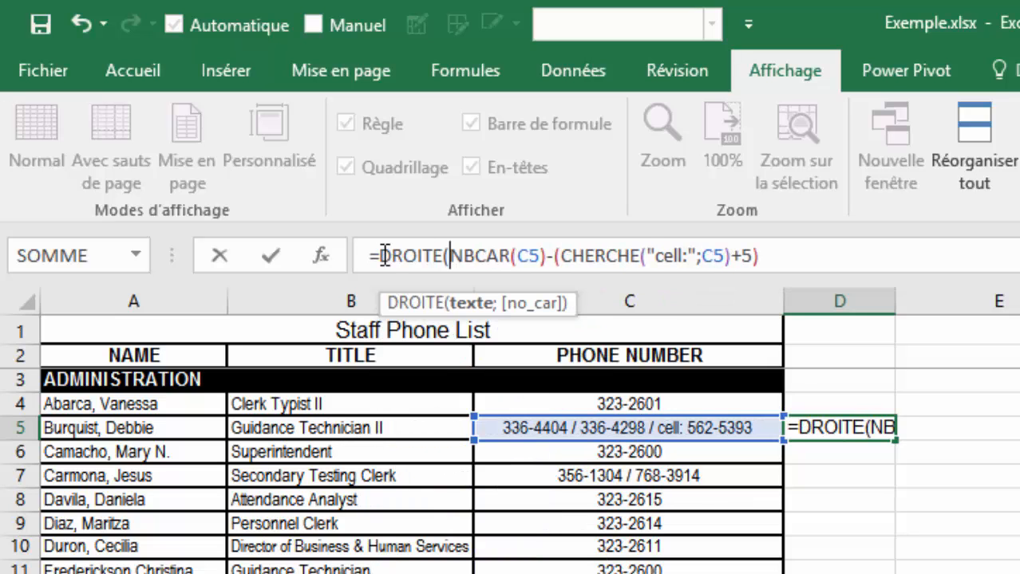
left_click(517, 427)
type(";")
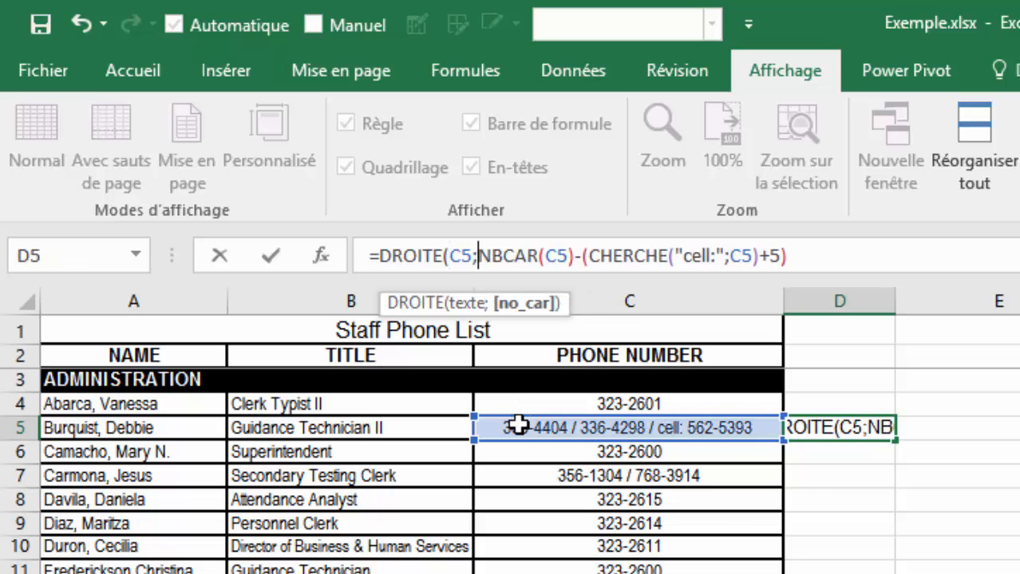
left_click(819, 260)
type(")")
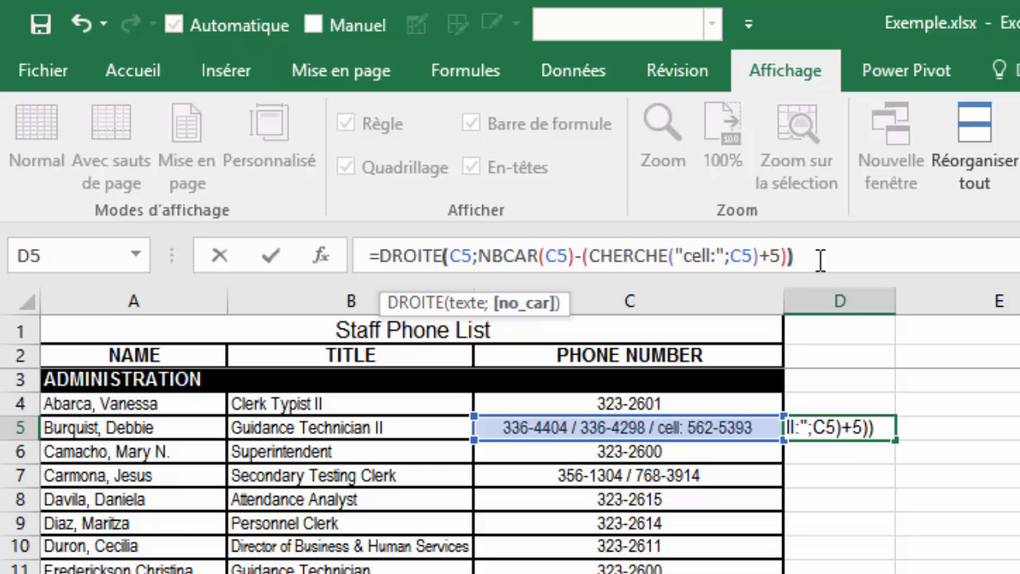
key("Return")
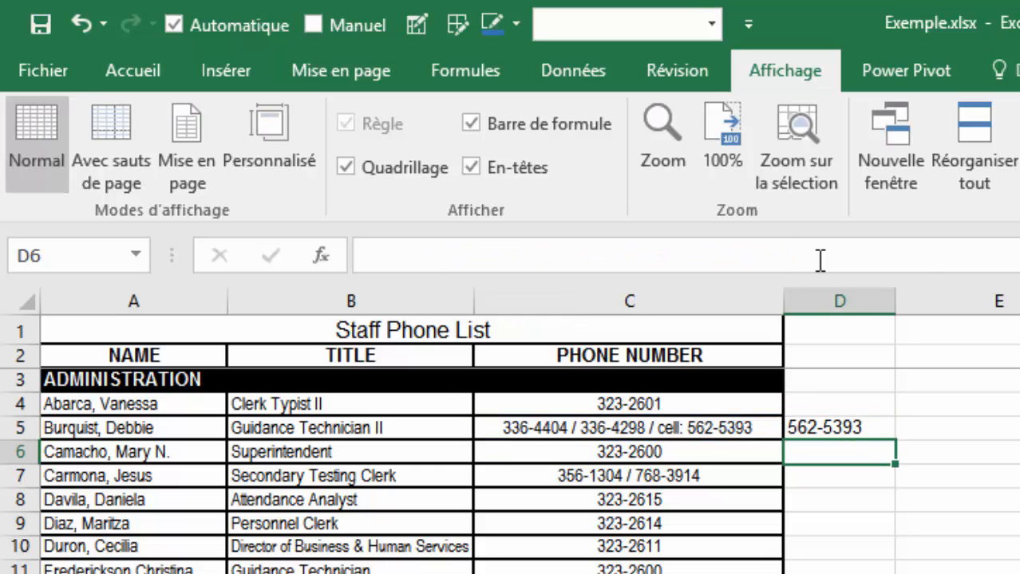
Fill the D5 DROITE formula down to D28 and widen column D to fit the extracted numbers.
left_click(887, 431)
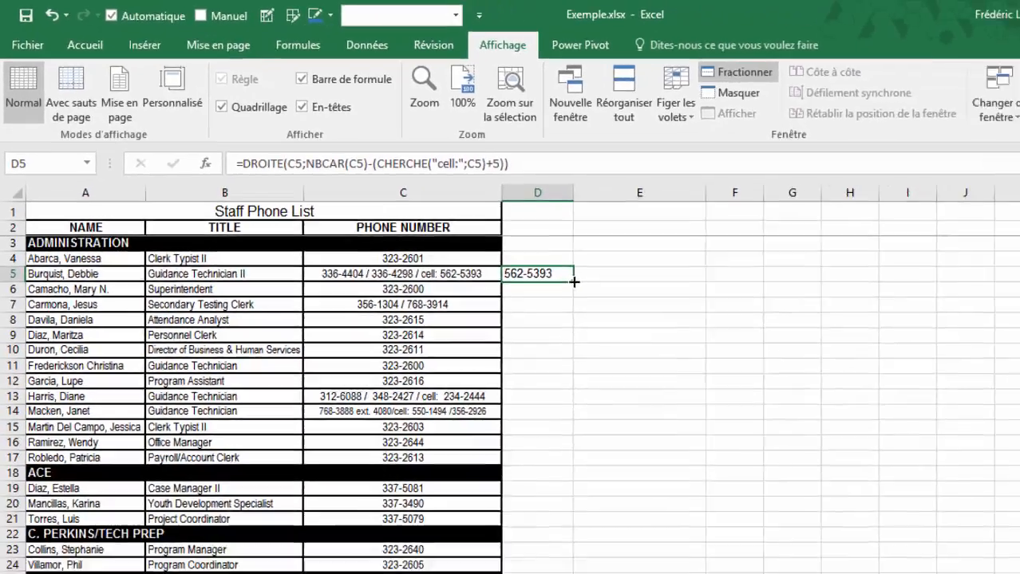
left_click_drag(573, 281, 555, 573)
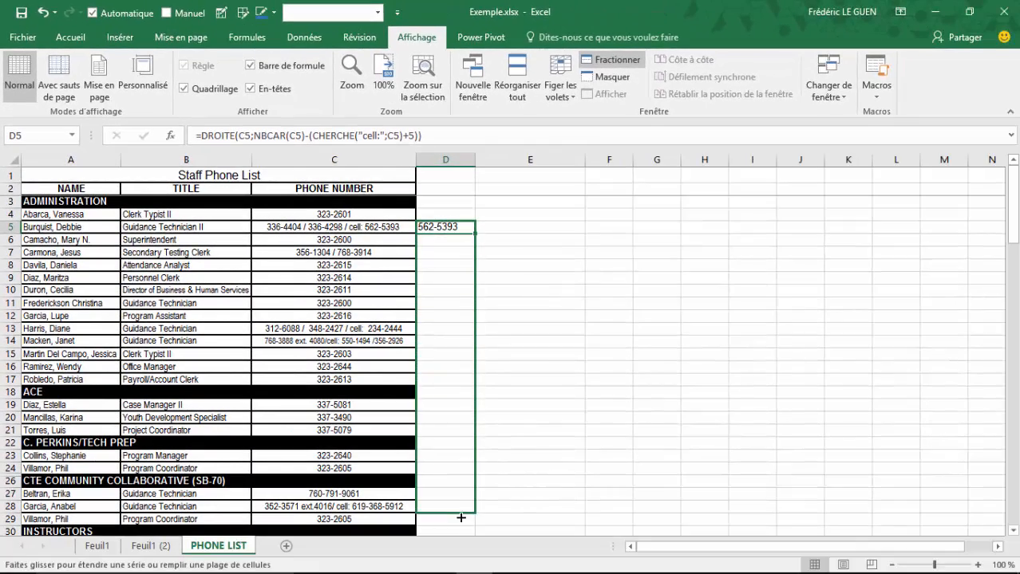
left_click_drag(460, 518, 461, 518)
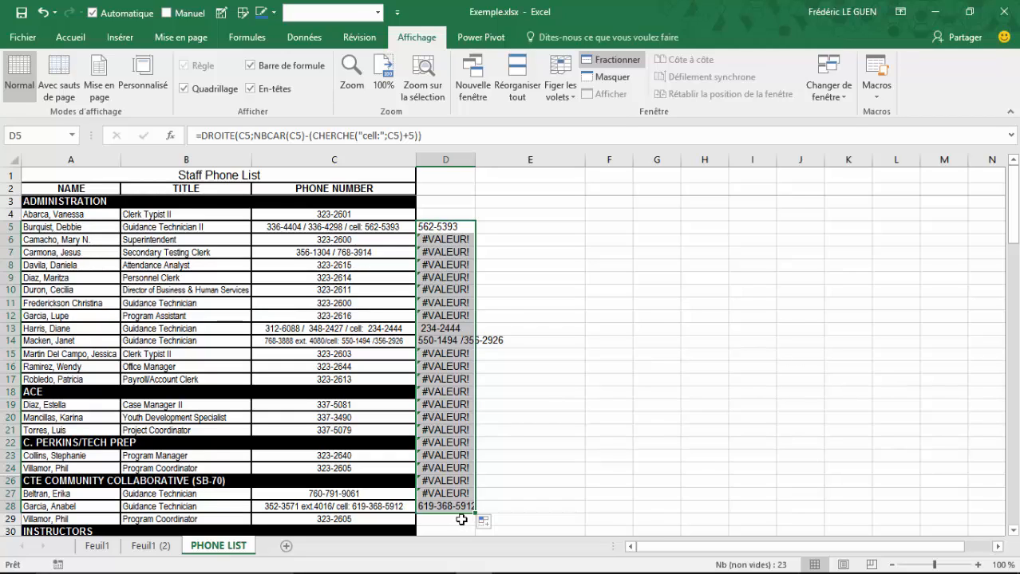
left_click_drag(475, 160, 515, 162)
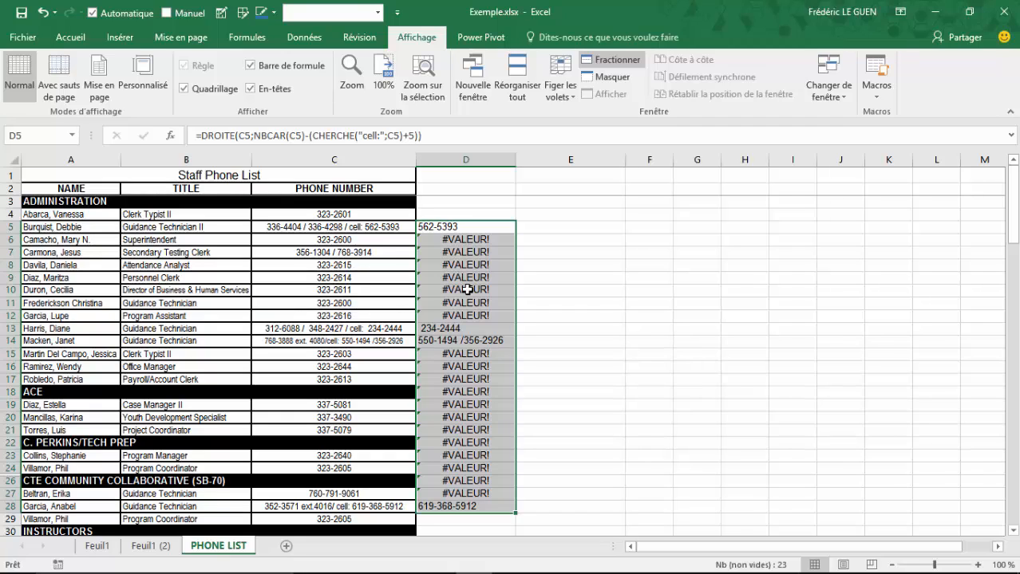
Wrap the D5 formula in SIERREUR with an empty string "" as the error value, and fill it down to D28.
left_click(201, 136)
type("sier")
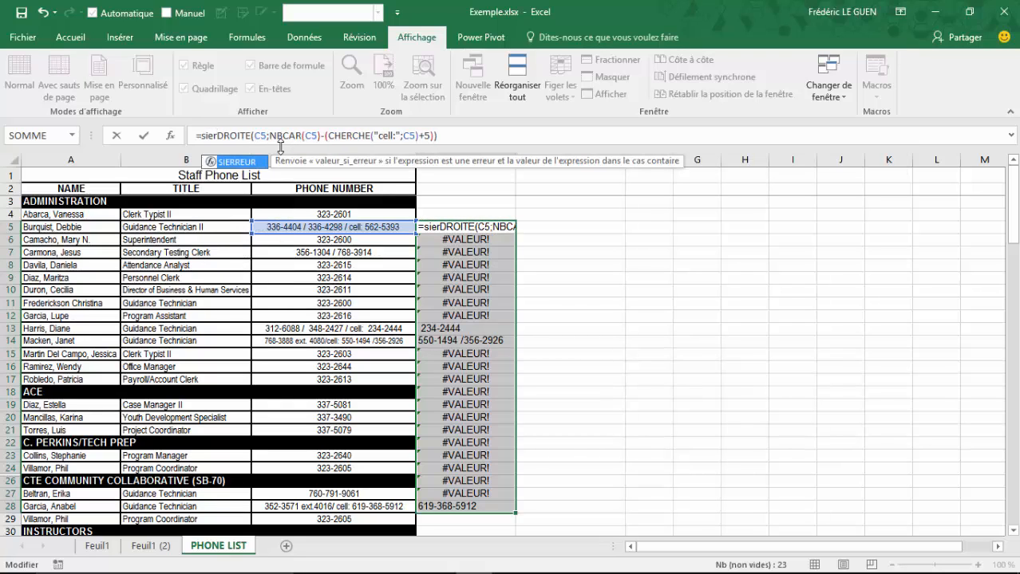
key("Tab")
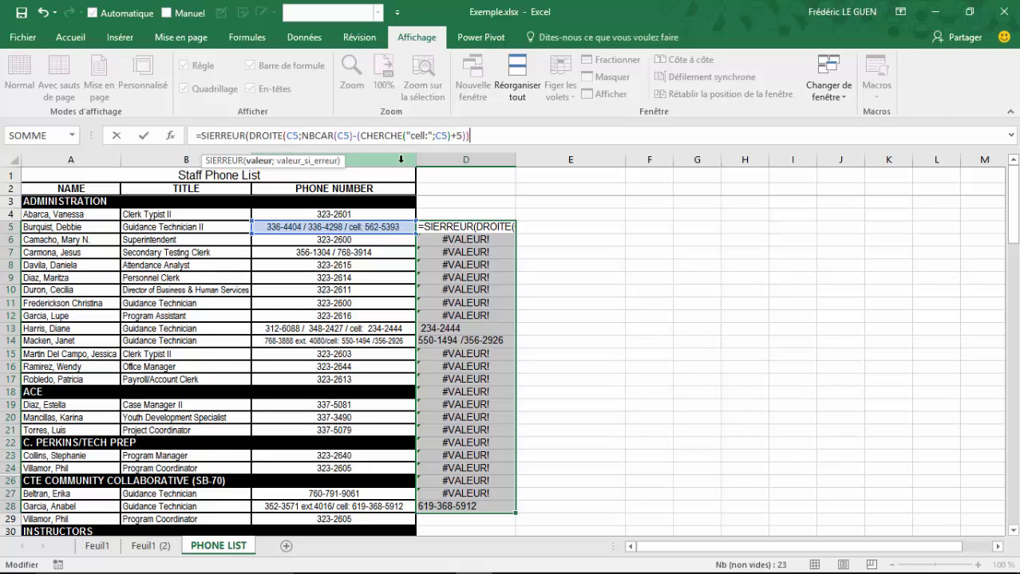
left_click(553, 131)
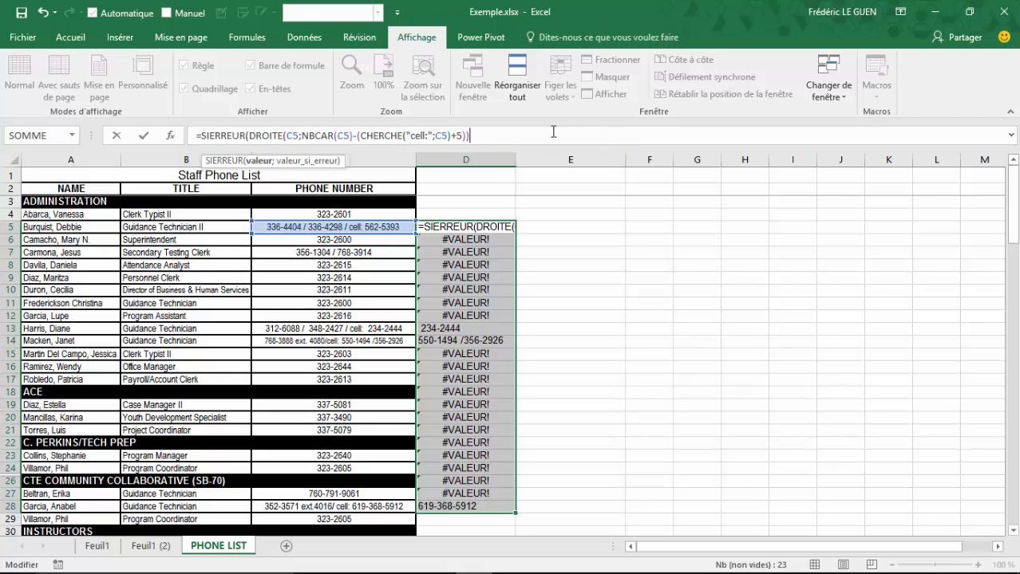
type(";")
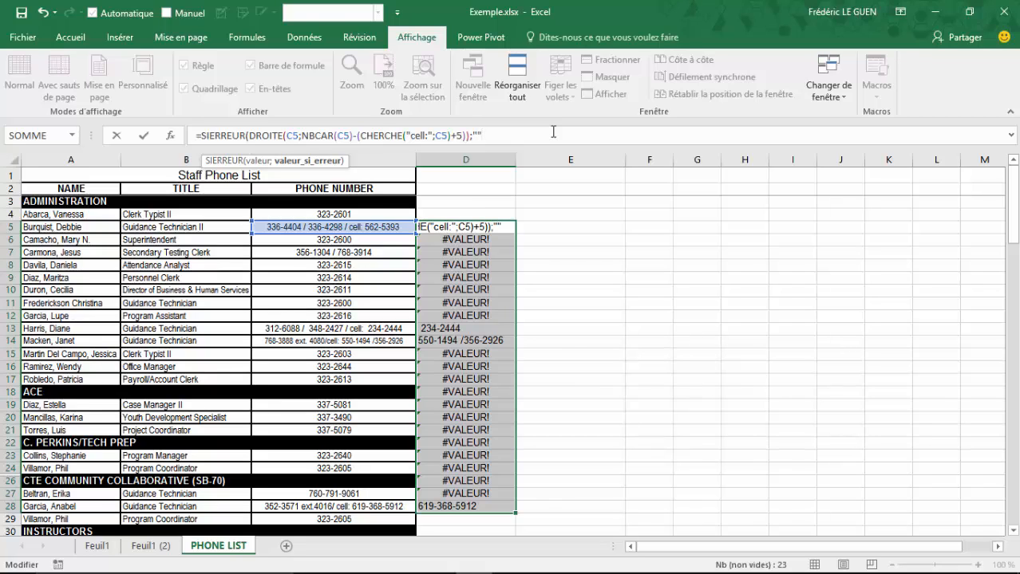
key("Return")
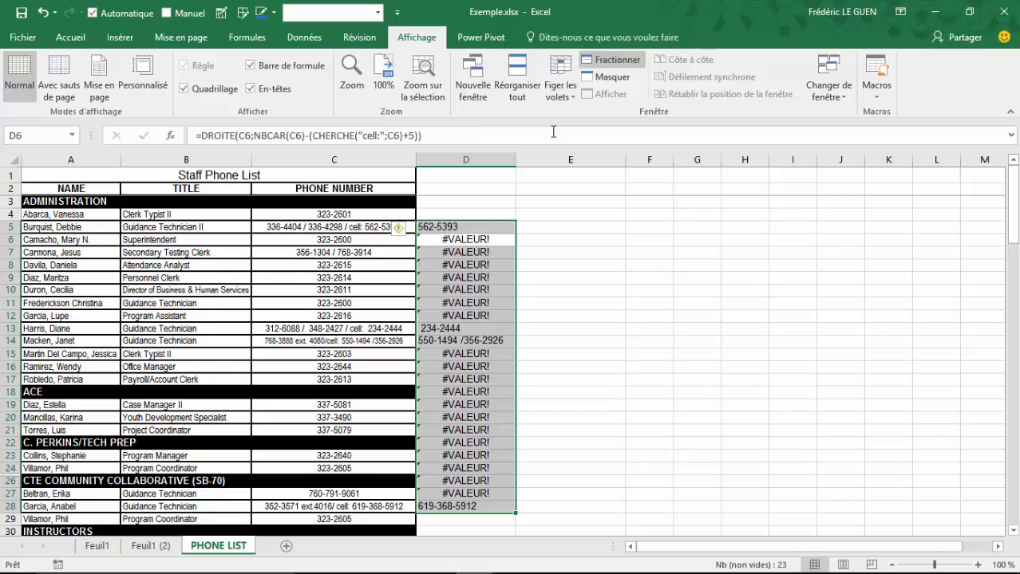
left_click(459, 229)
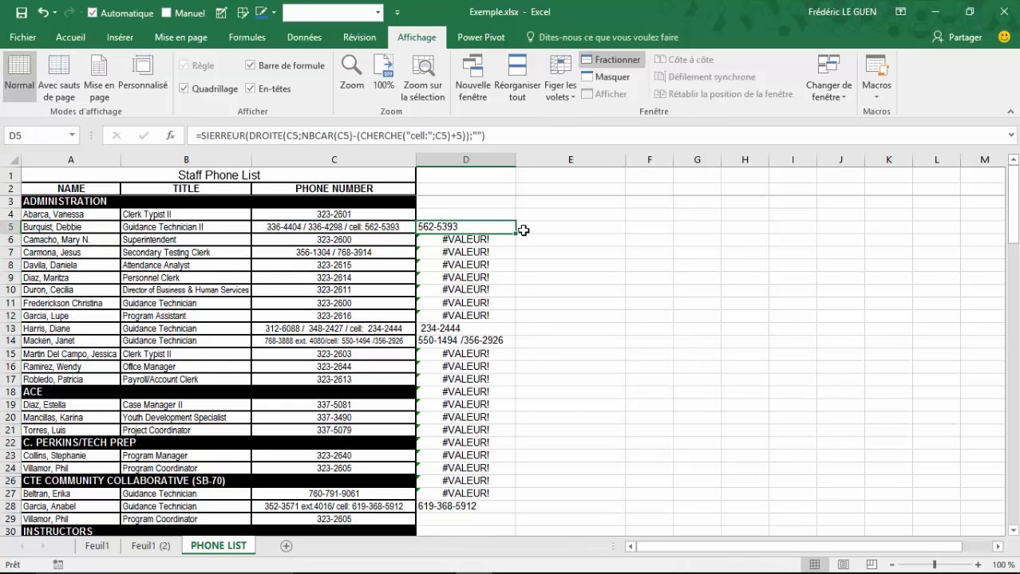
left_click_drag(515, 233, 500, 514)
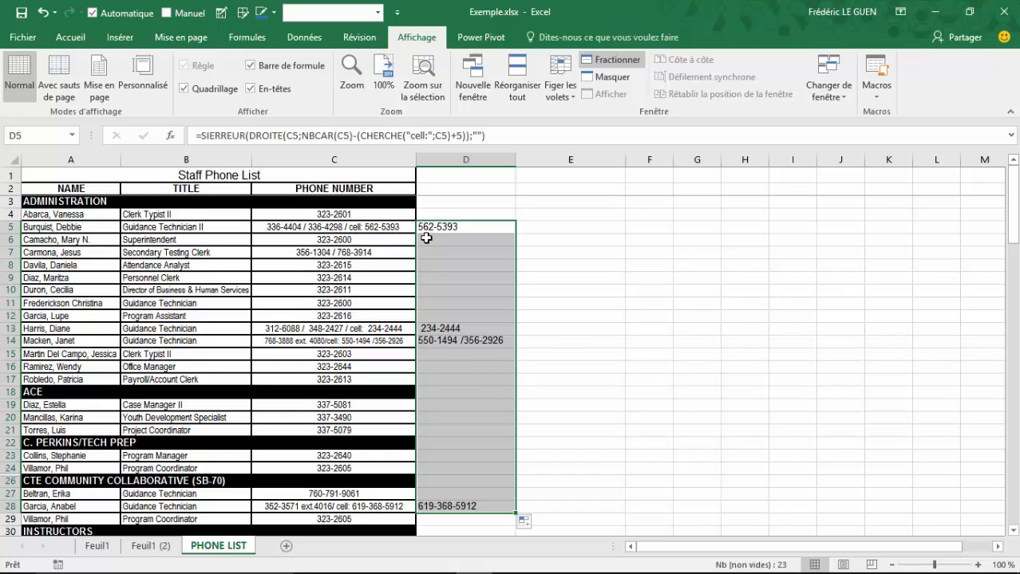
Wrap the D5 formula in SUPPRESPACE, giving =SUPPRESPACE(SIERREUR(DROITE(C5;NBCAR(C5)-(CHERCHE("cell:";C5)+5));"")).
left_click(201, 135)
type("sup")
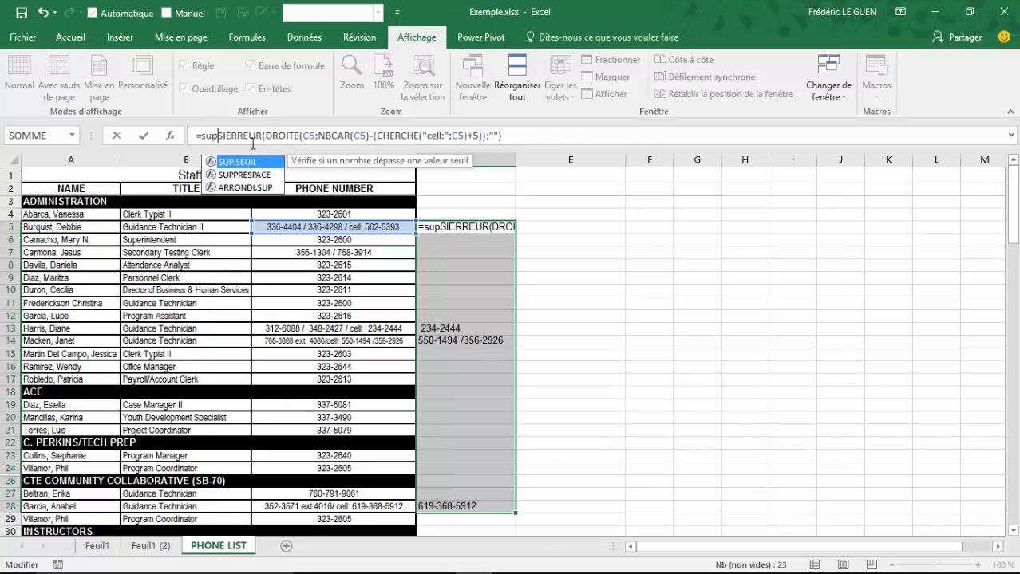
key("Down")
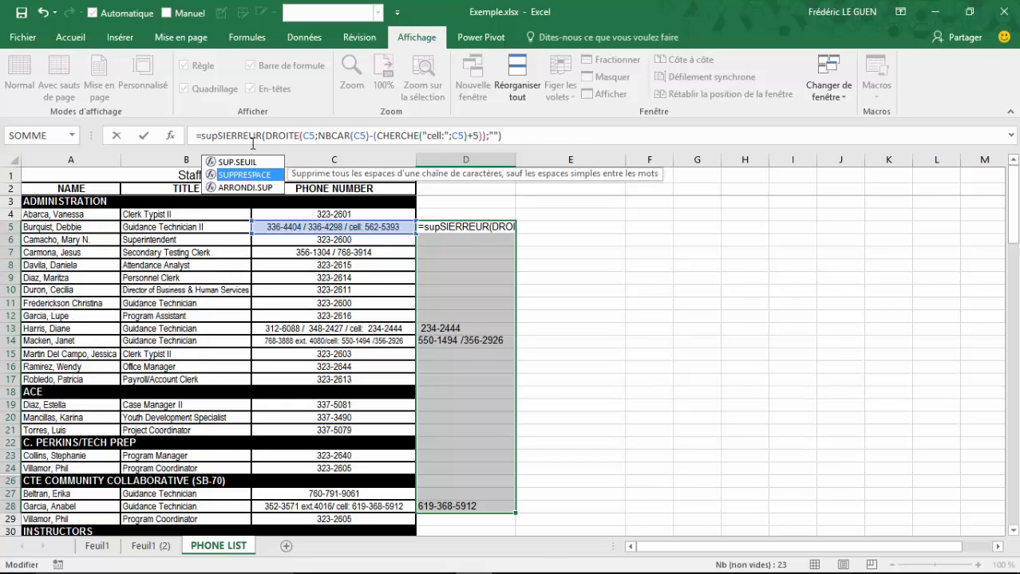
key("Tab")
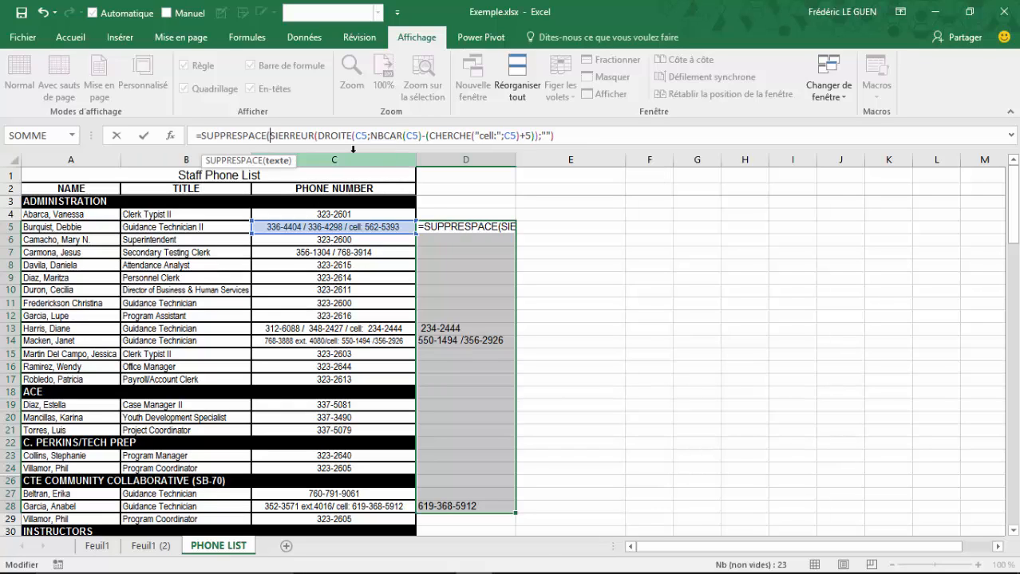
left_click(579, 136)
type(")")
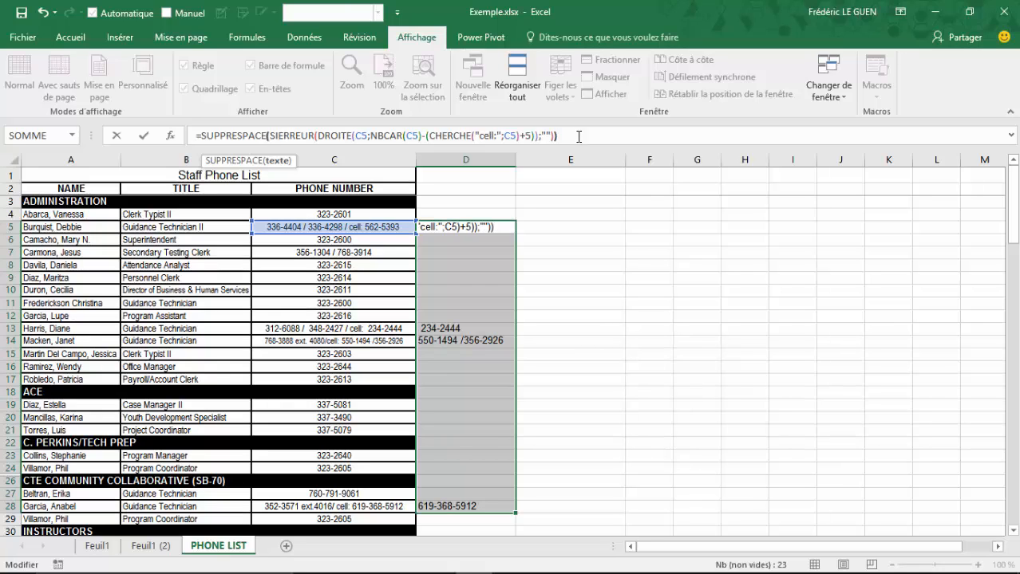
key("Return")
Fill the D5 SUPPRESPACE formula down to D28, and select cell E4.
left_click(492, 226)
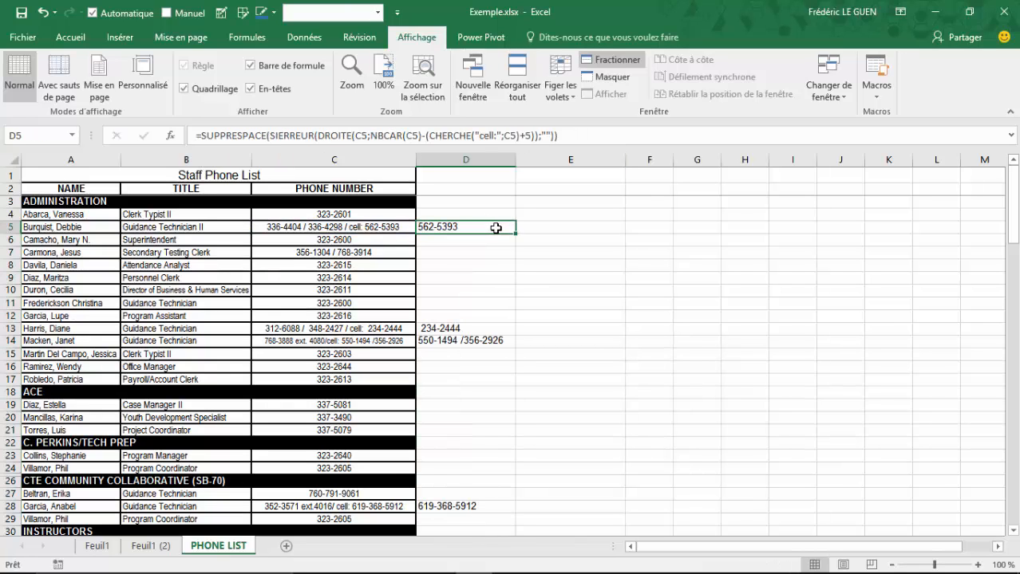
left_click_drag(515, 233, 516, 259)
left_click_drag(504, 441, 508, 512)
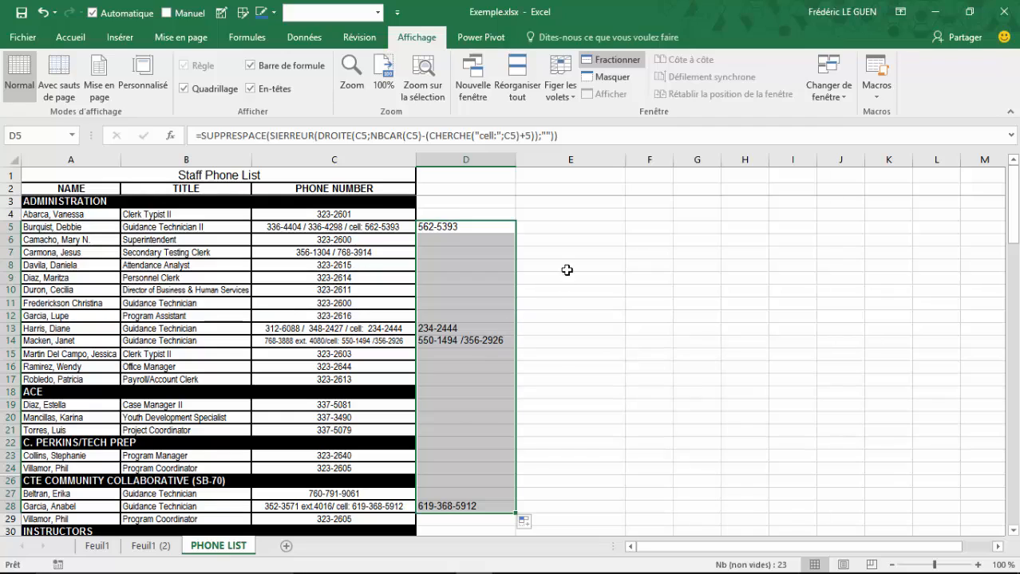
left_click(569, 214)
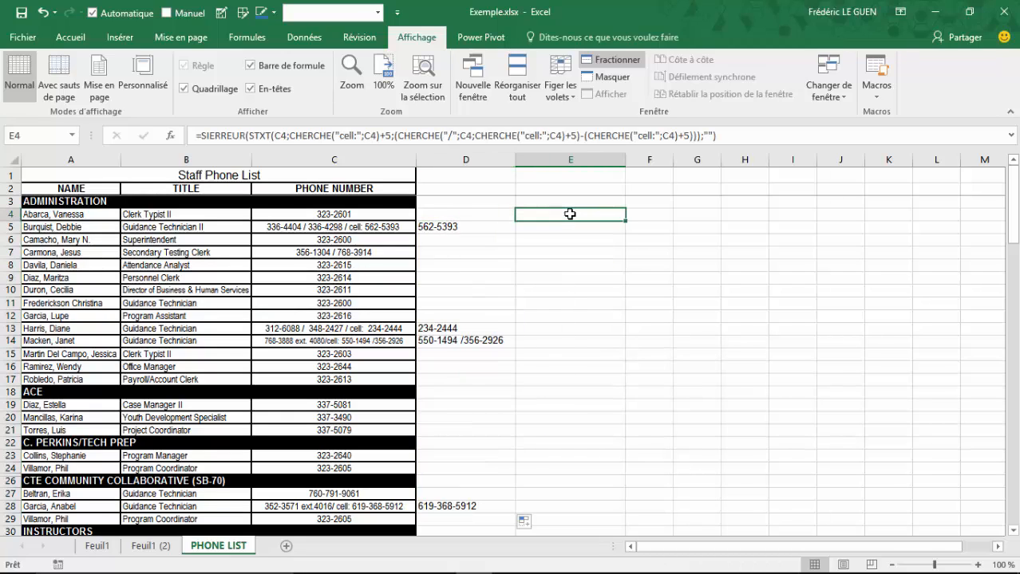